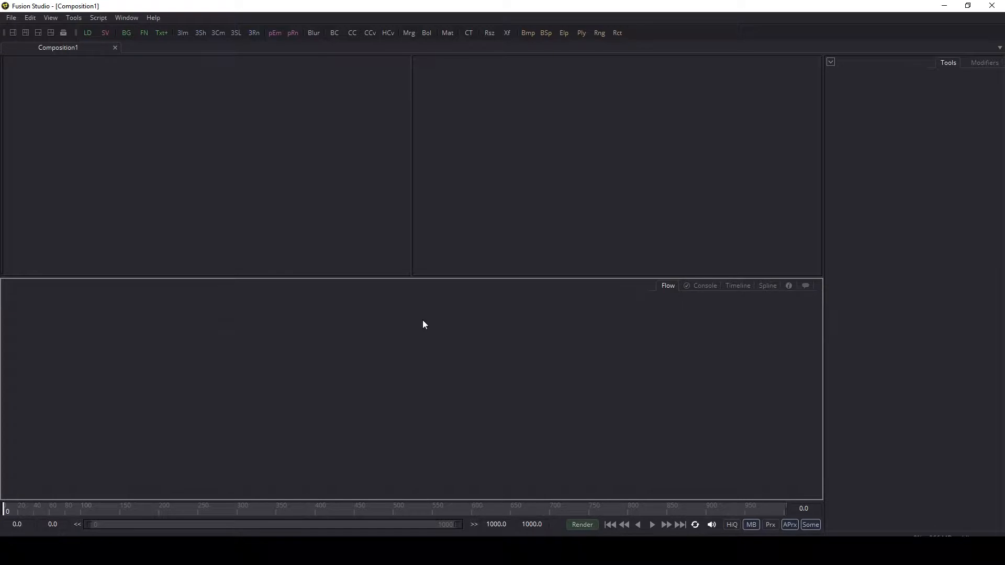
left_click(337, 149)
left_click(451, 327)
left_click(358, 164)
left_click(355, 378)
Add a Loader to the flow with the video clip "Frying Pan Tower - 4K Drone Footage - 14 of 22 - YouTube (1080p).mp4".
left_click(88, 33)
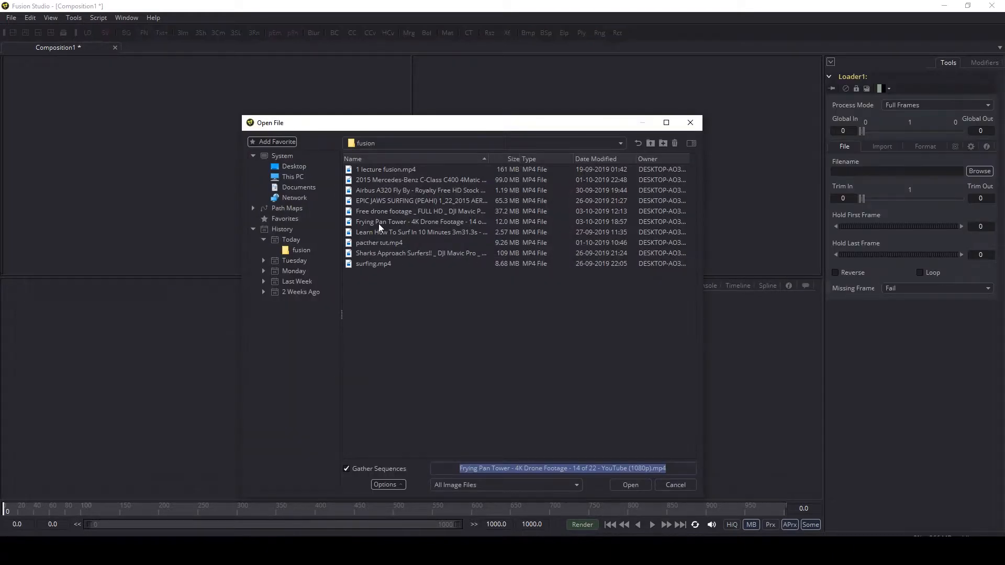
left_click(378, 222)
left_click(629, 484)
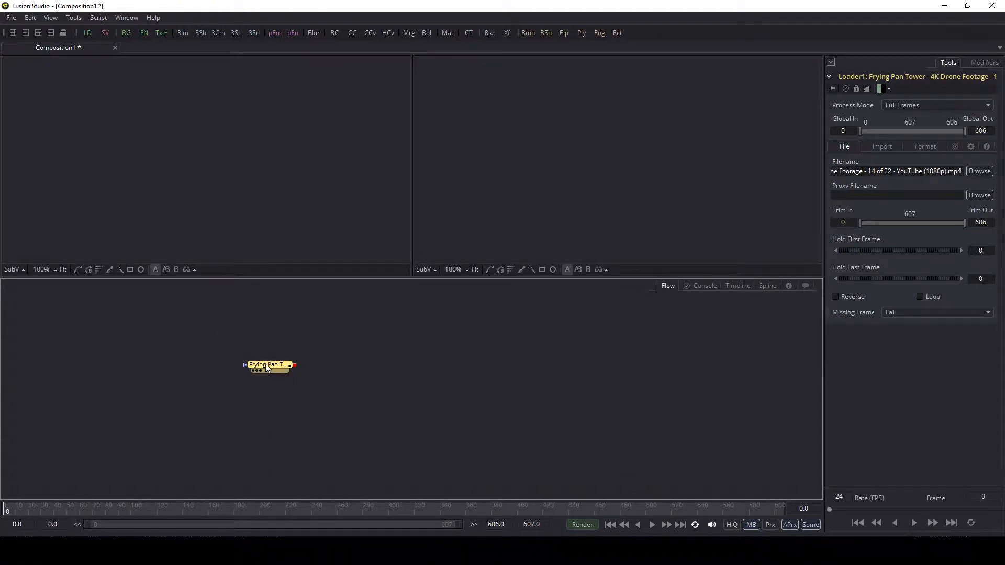
Display the tower clip in the first viewer, fitted to the view, and scrub to about frame 91.
left_click_drag(266, 368, 216, 159)
left_click(22, 501)
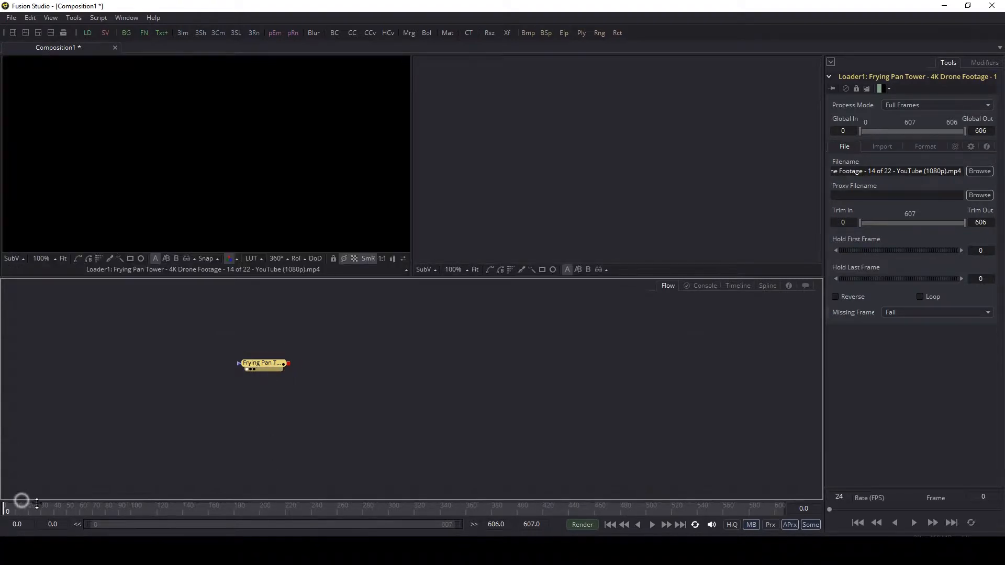
left_click_drag(83, 513, 121, 513)
key("ctrl+f")
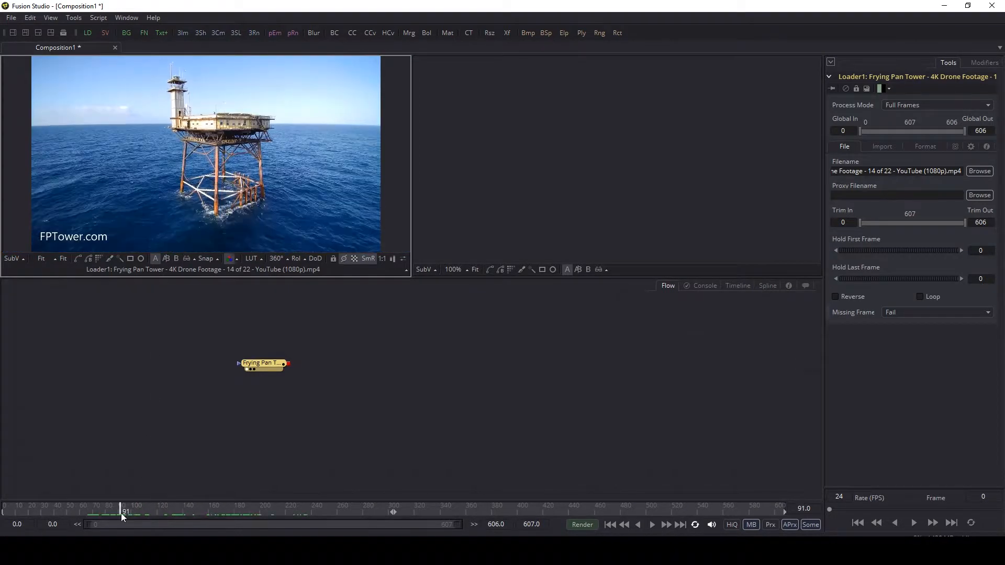
Set the composition's frame range to start at 90 and end at 190.
double_click(23, 524)
type("90")
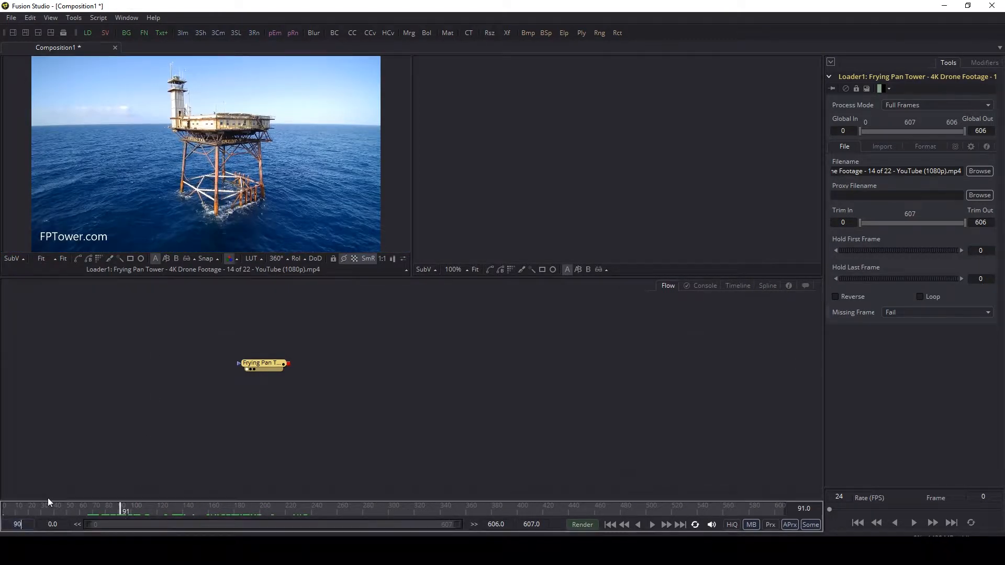
key("Return")
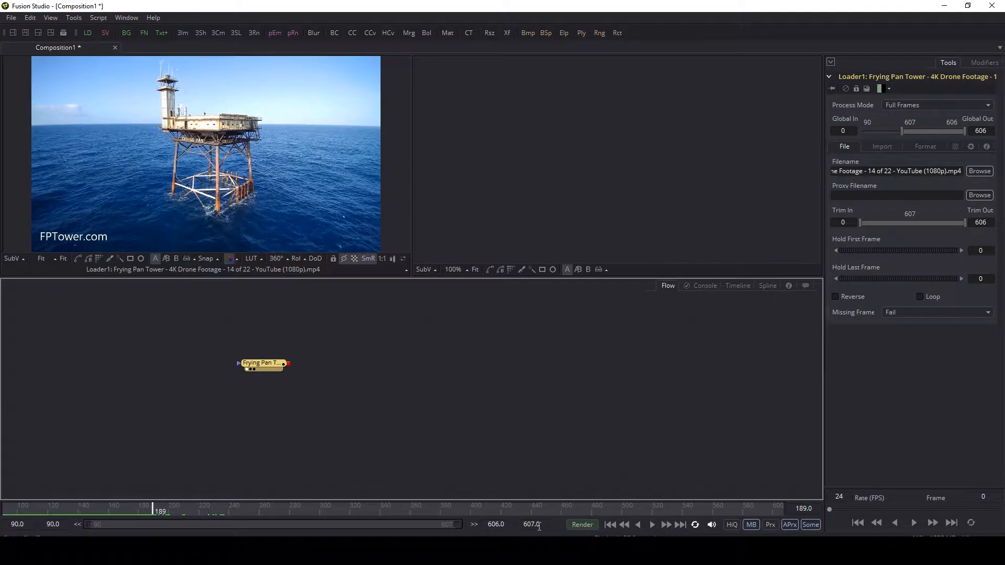
double_click(539, 525)
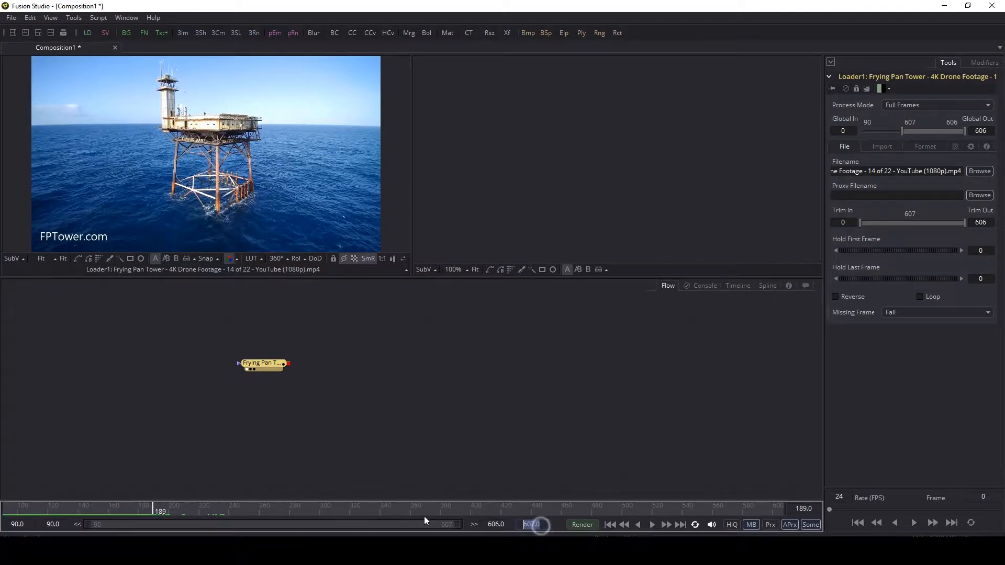
type("190")
key("Return")
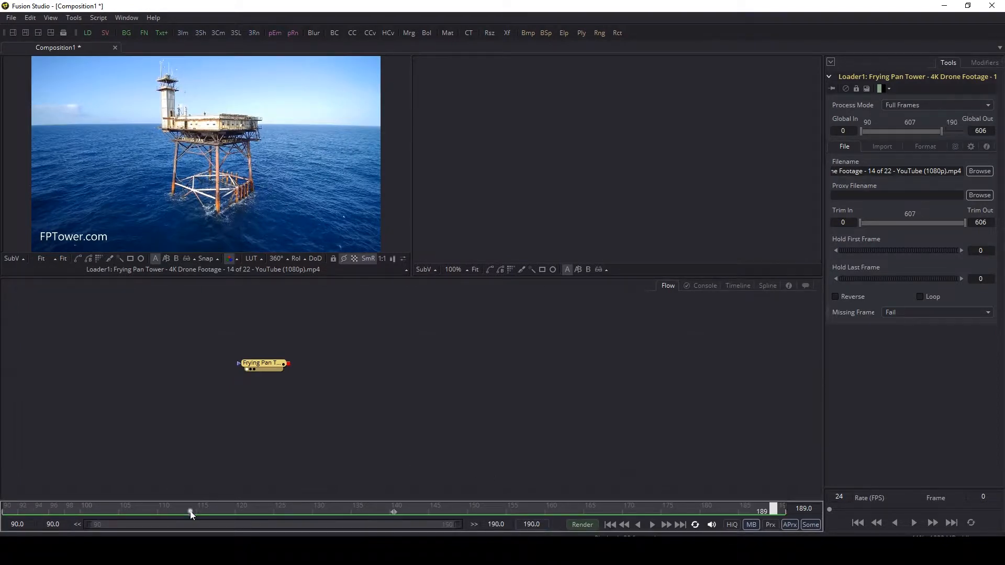
Play back the shortened frame range, stop playback and return to frame 90.
left_click(127, 391)
key("space")
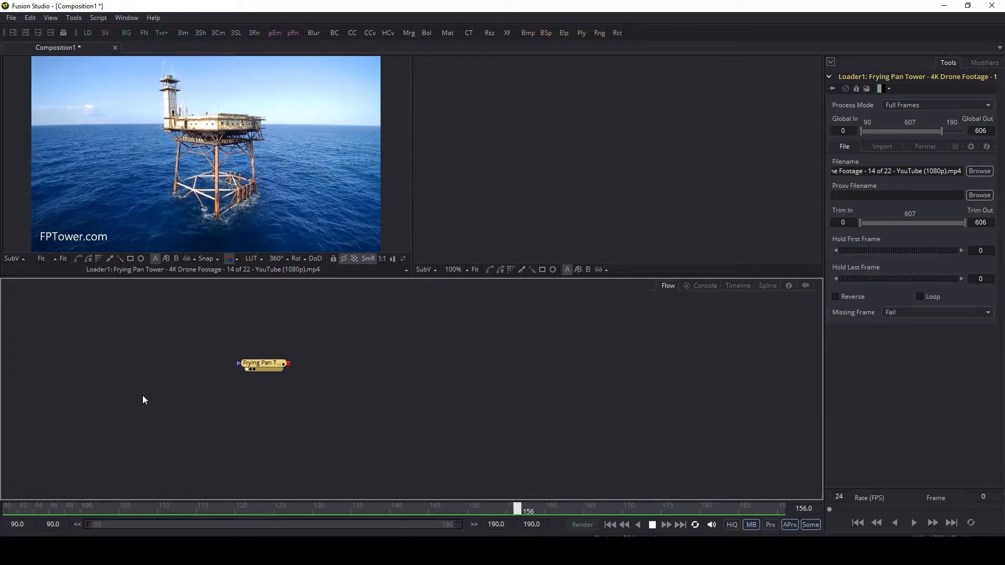
right_click(138, 375)
left_click(138, 314)
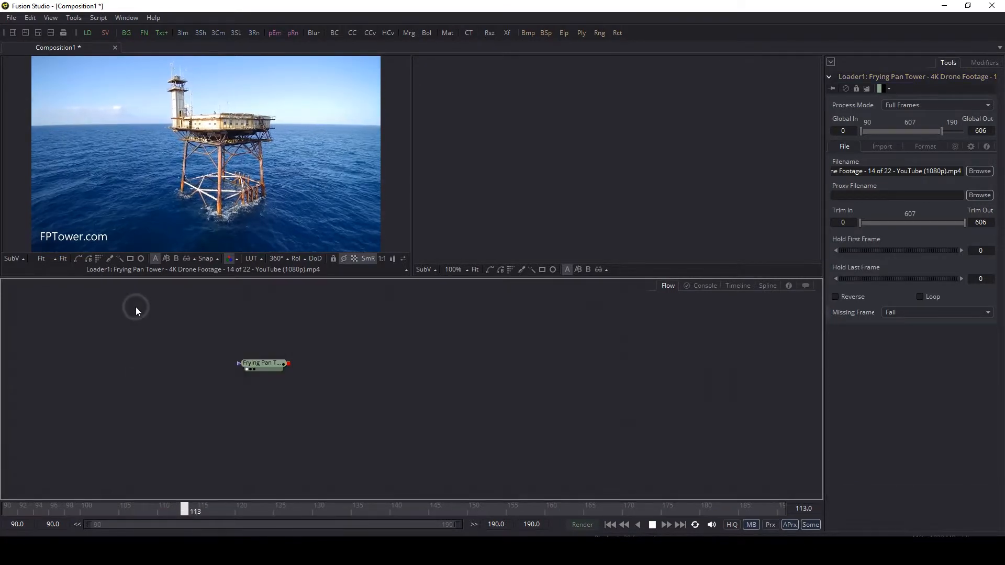
key("space")
left_click_drag(96, 507, 5, 508)
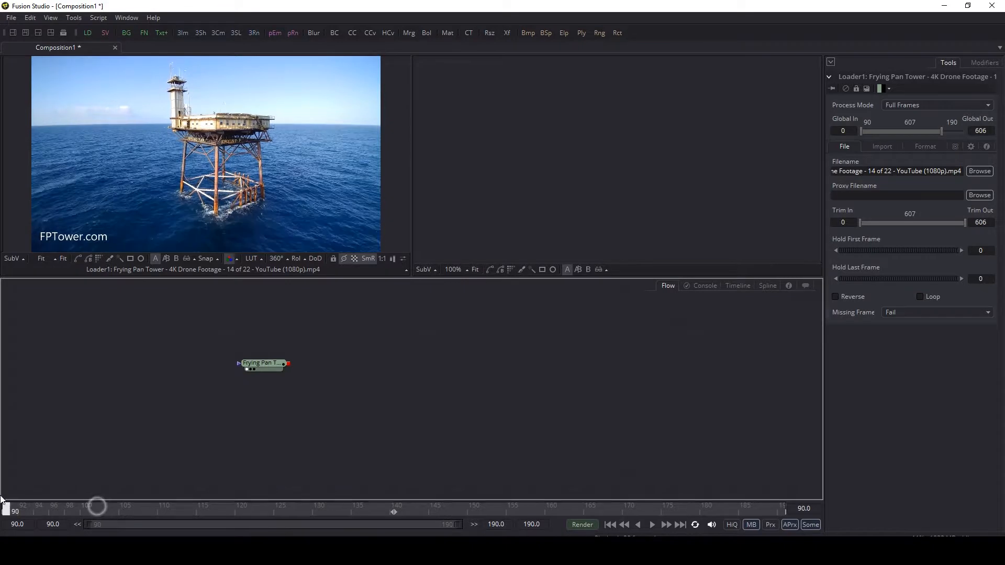
Add a Tracker tool connected after the tower clip's Loader node.
left_click(272, 364)
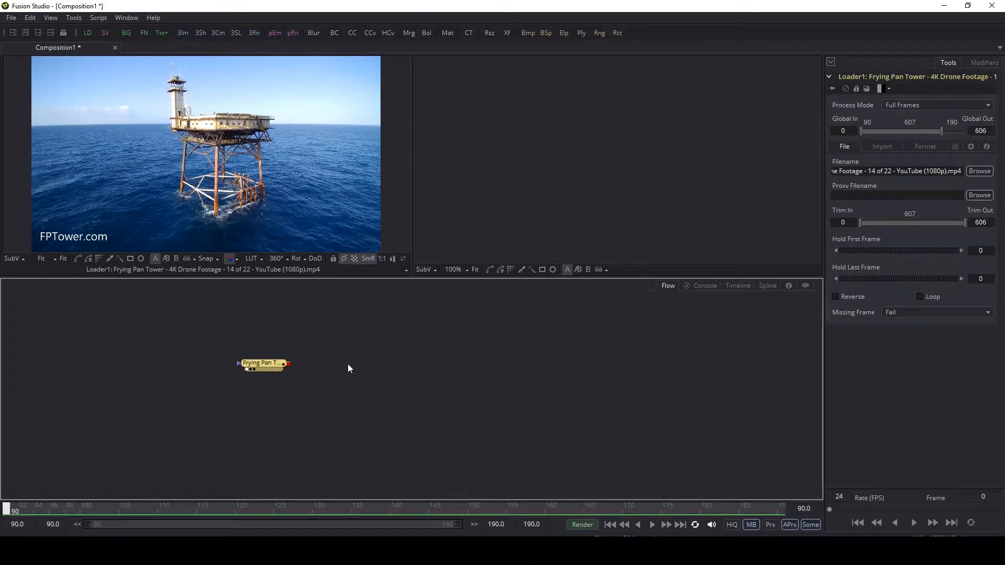
scroll(225, 135, "up", 2)
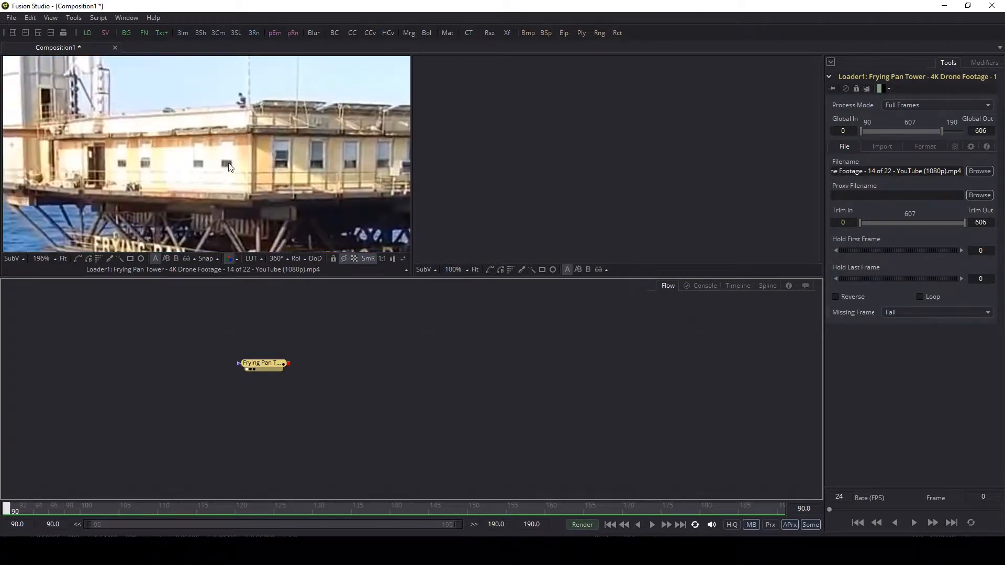
scroll(234, 172, "up", 1)
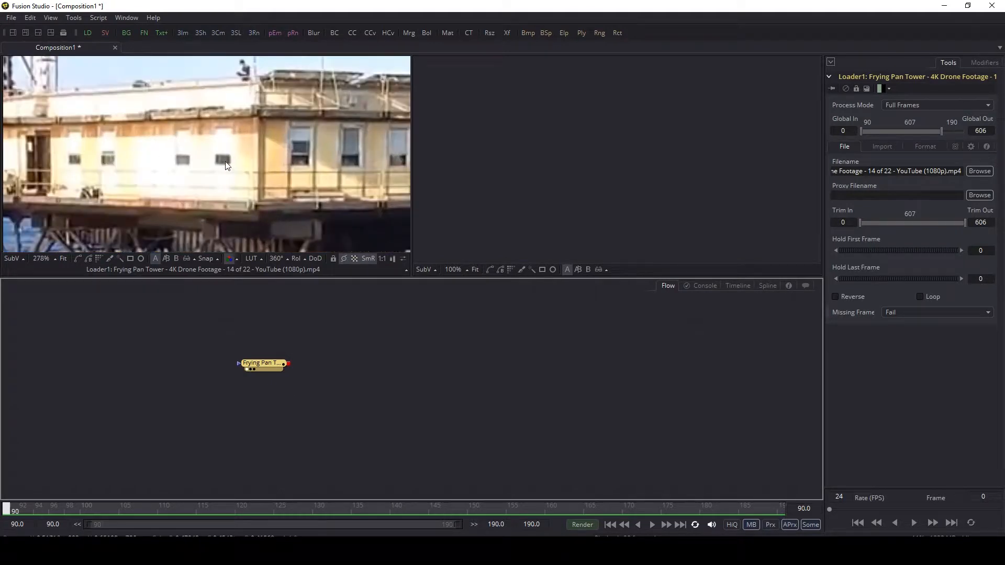
scroll(242, 164, "down", 1)
scroll(140, 191, "up", 3)
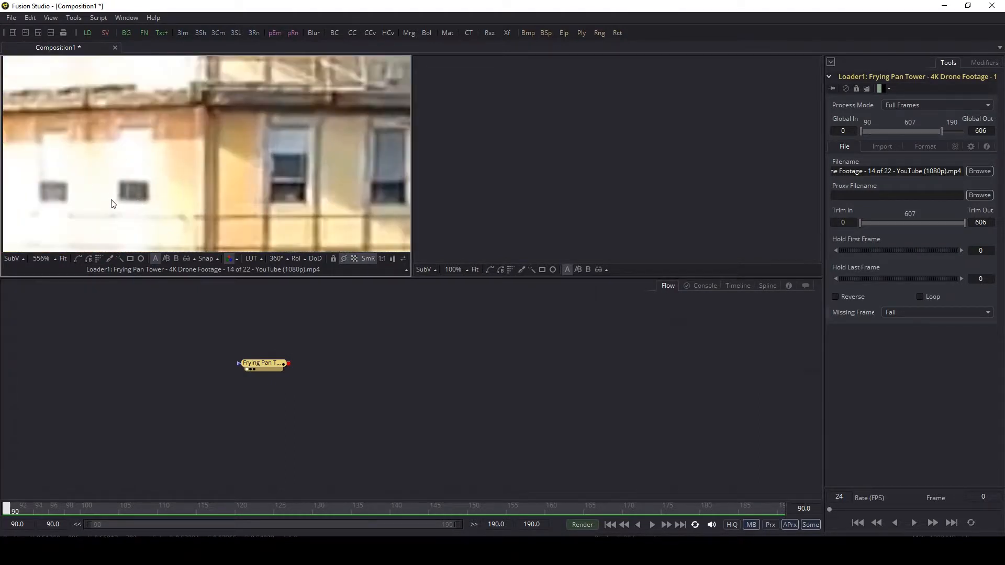
scroll(127, 188, "down", 1)
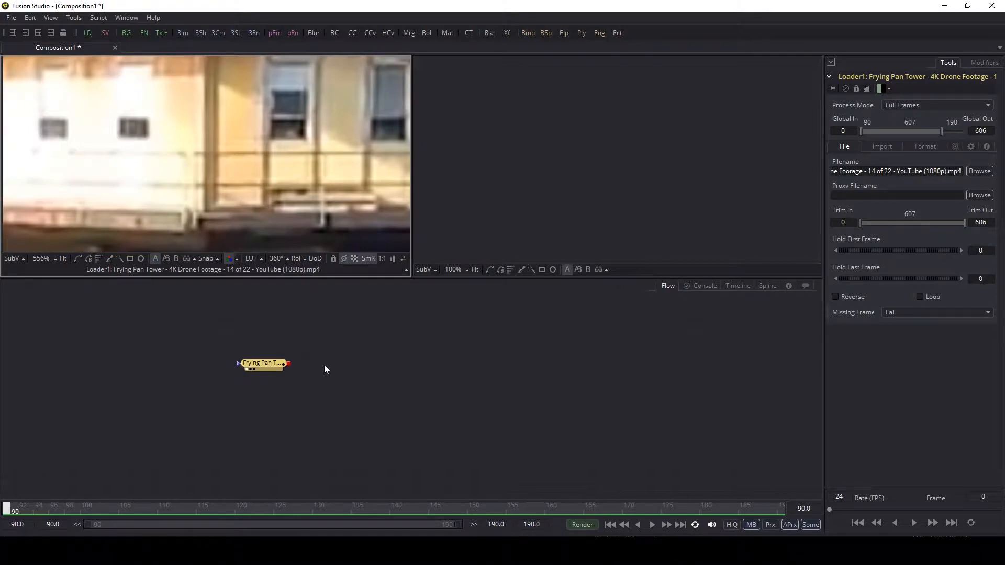
key("shift+space")
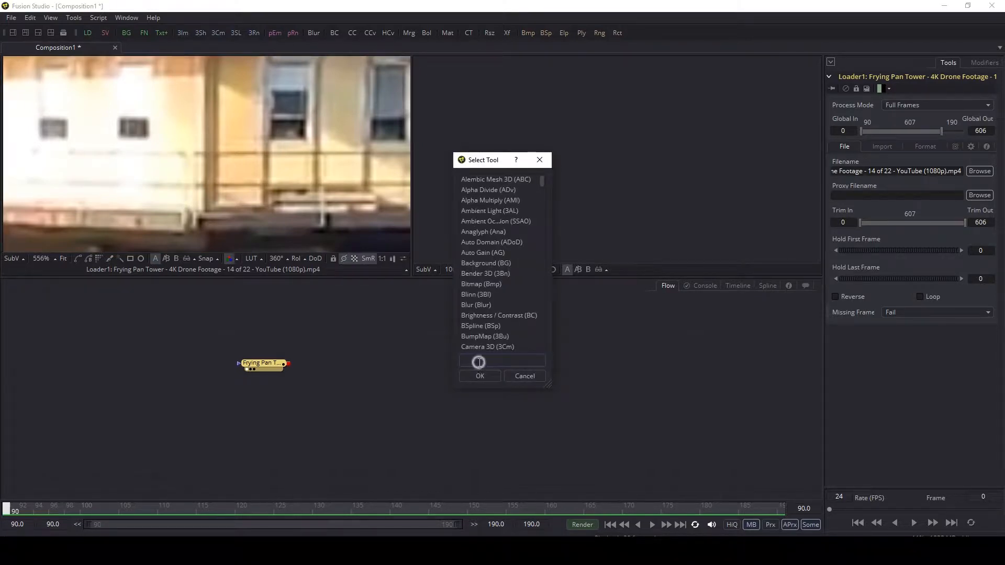
type("trac")
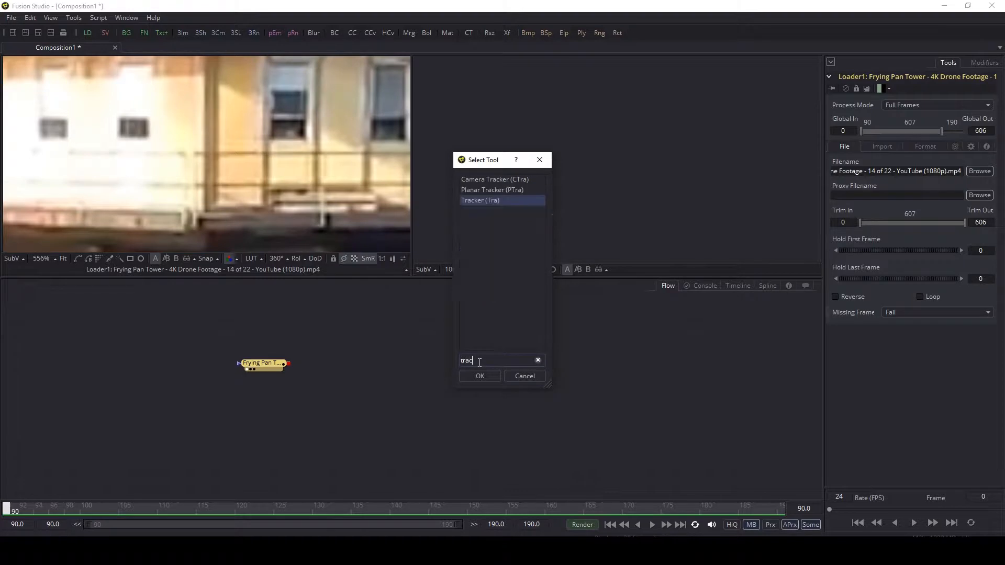
type("k")
left_click(480, 375)
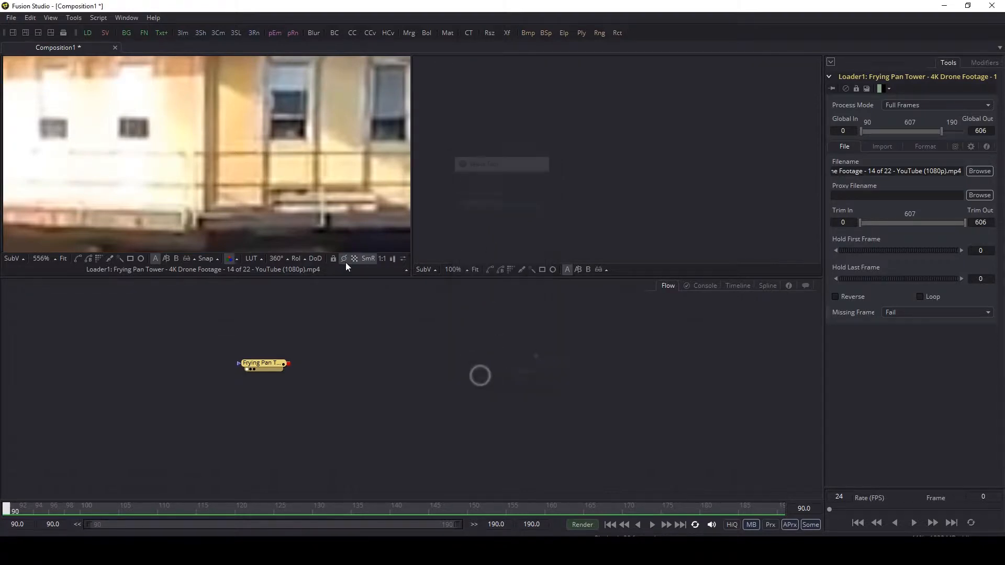
Place Tracker 1's pattern box over the small dark window nearest the building's corner and shrink it to fit closely around the window.
key("ctrl+f")
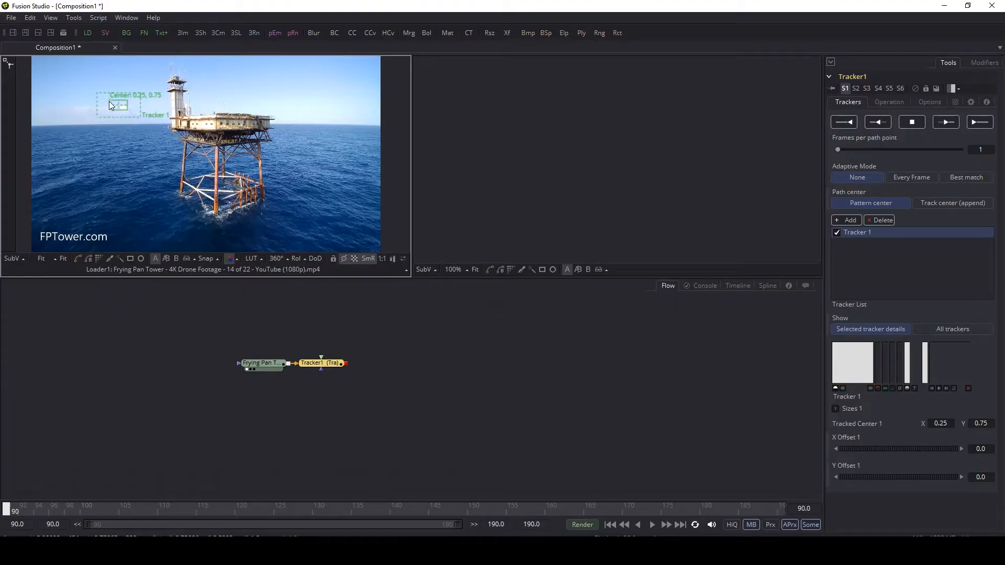
left_click_drag(109, 101, 205, 124)
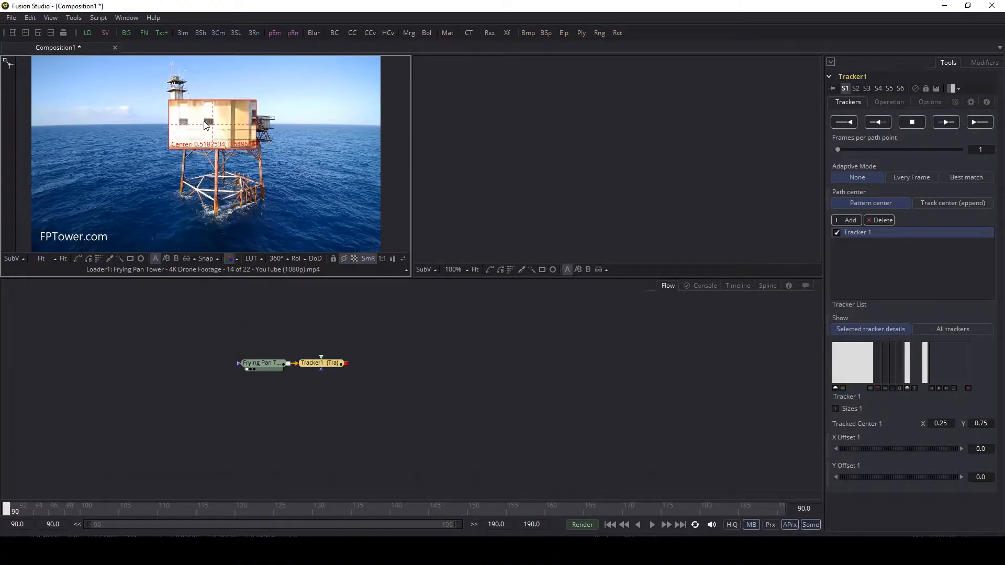
scroll(210, 126, "up", 4)
scroll(280, 160, "down", 2)
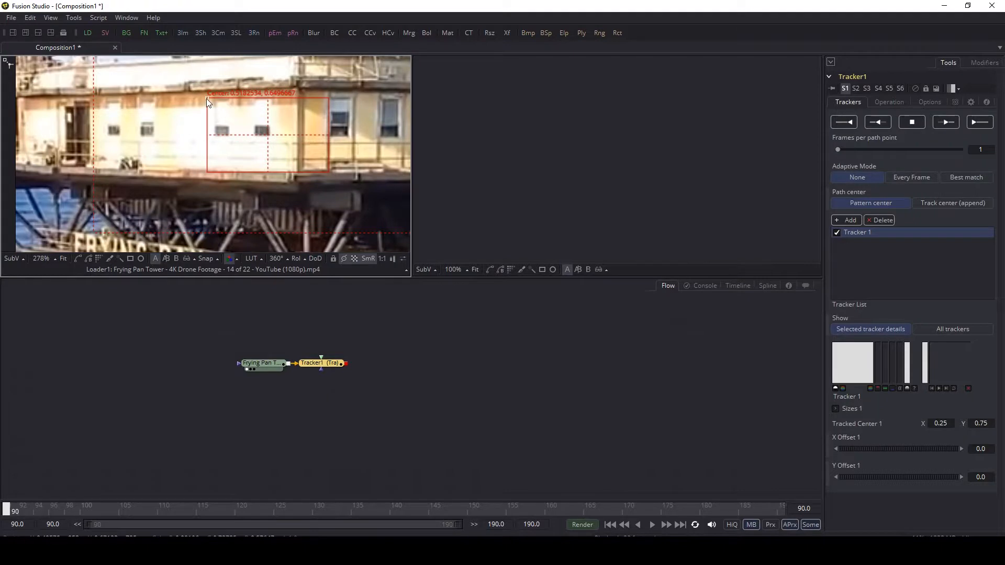
left_click_drag(206, 99, 201, 93)
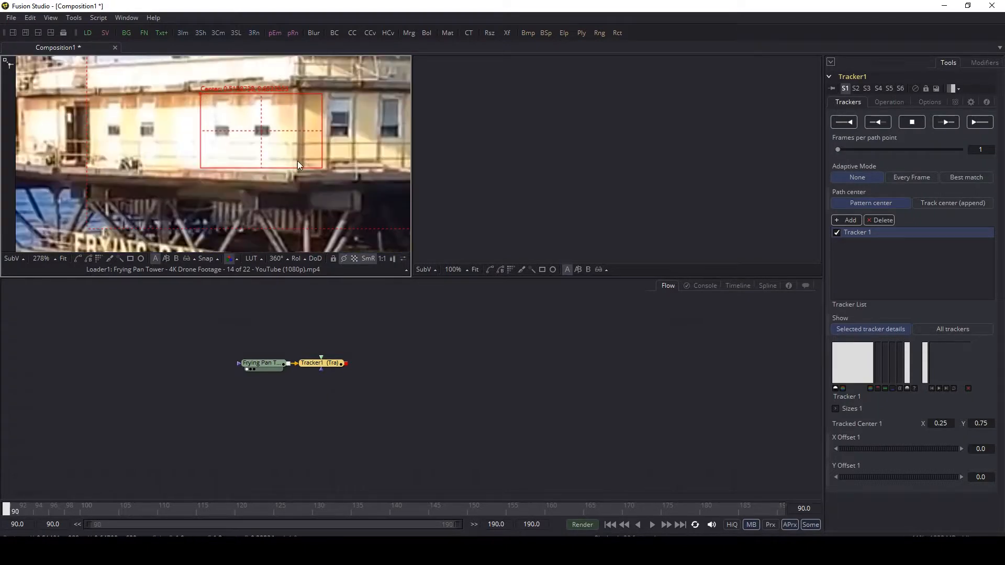
left_click_drag(321, 169, 277, 145)
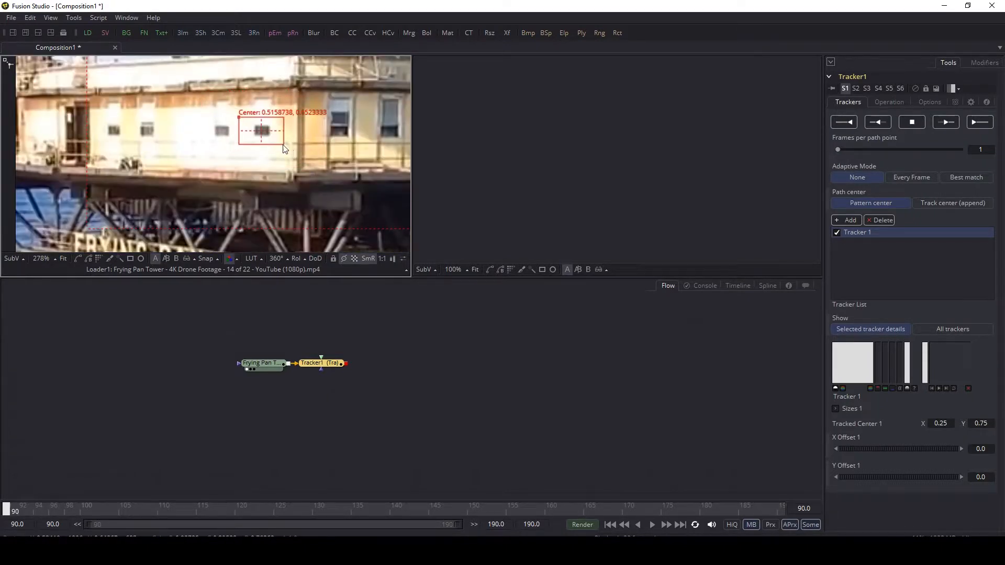
scroll(242, 115, "up", 1)
scroll(242, 115, "up", 1)
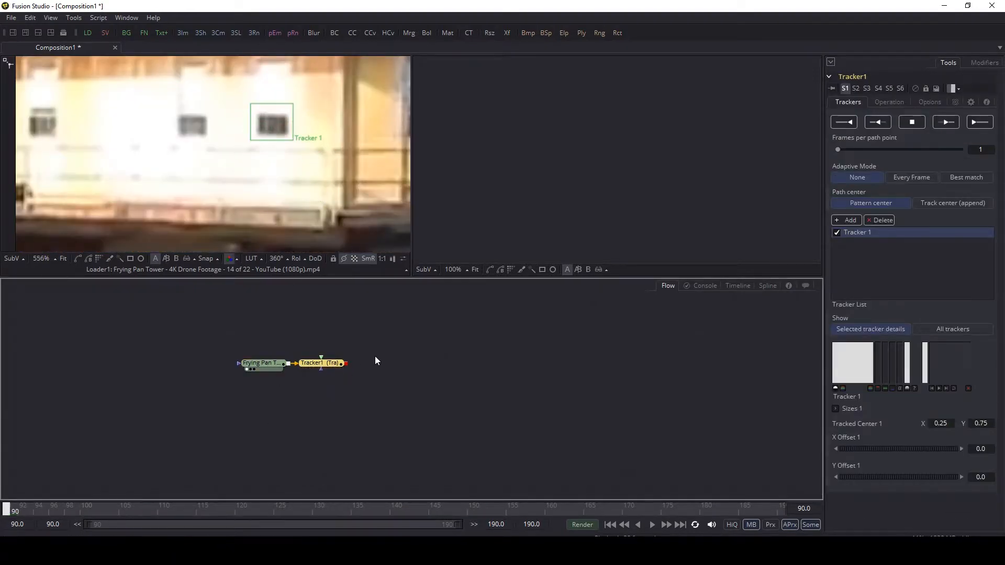
Set the Tracker's adaptive mode to Best match, show it in the second viewer and track the window pattern forward.
left_click(968, 178)
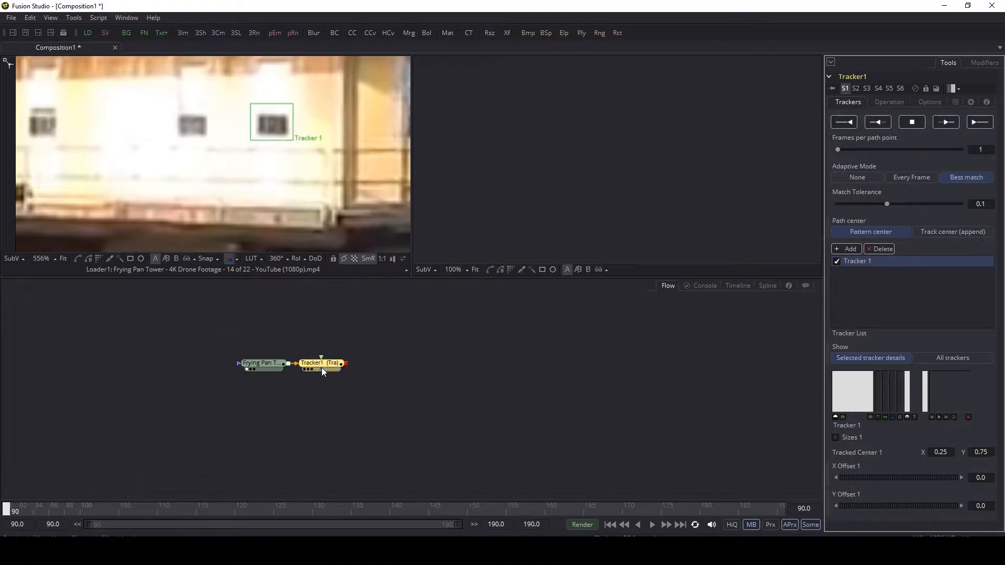
left_click_drag(321, 367, 595, 203)
scroll(595, 203, "up", 3)
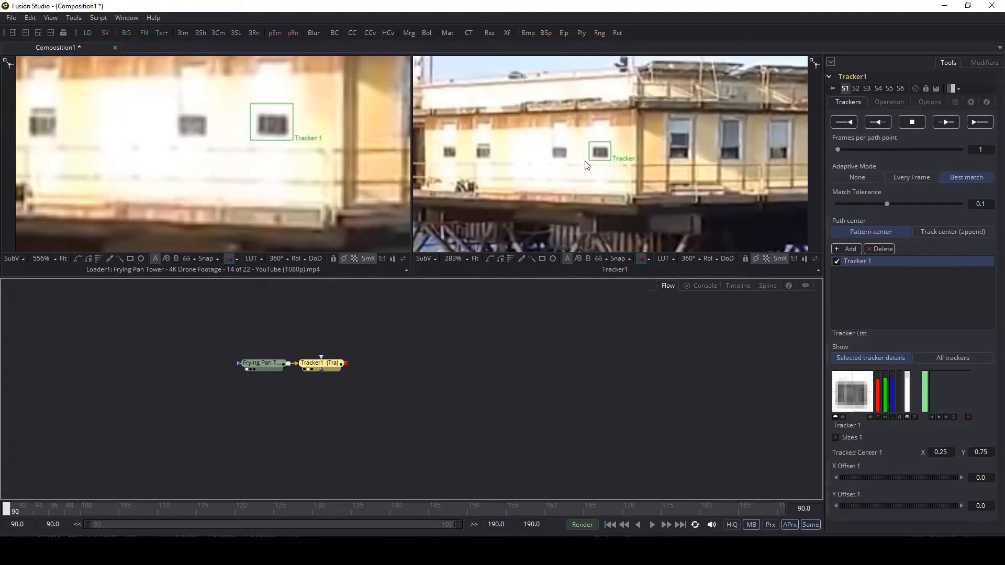
scroll(587, 165, "up", 4)
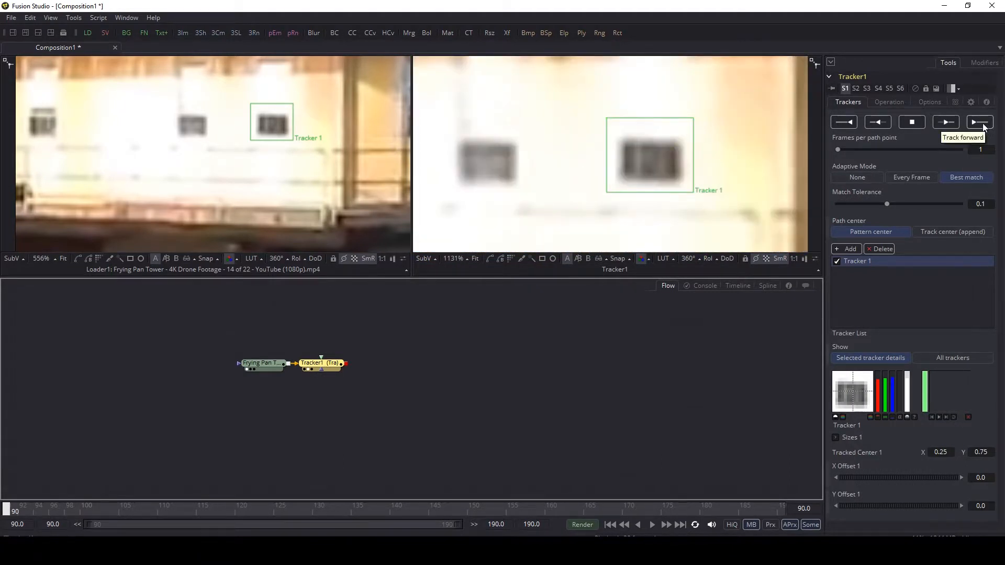
left_click(980, 122)
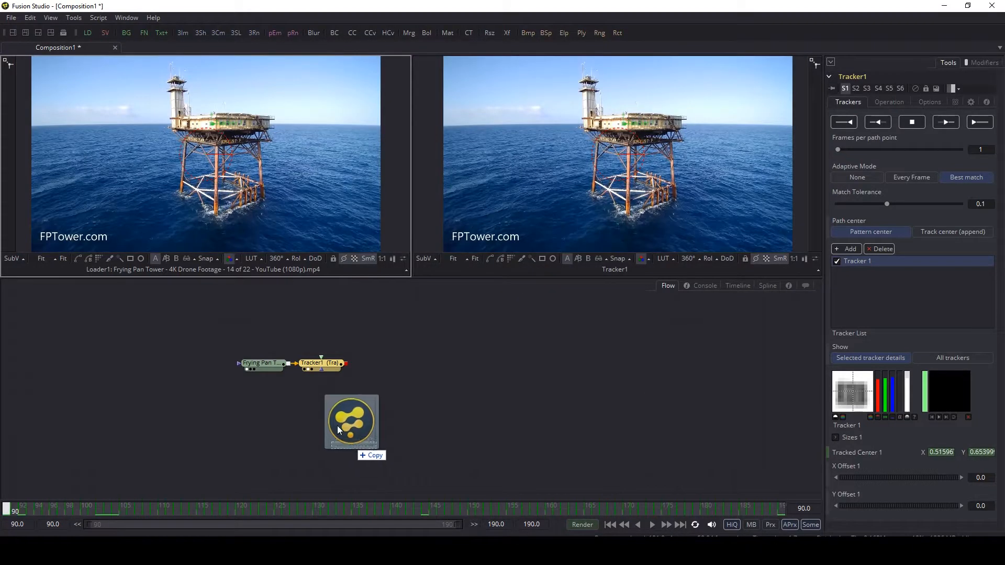
Import Blackmagic-Fusion-9-Logo.png into the flow, show it in the second viewer and check its alpha channel.
left_click_drag(350, 430, 642, 193)
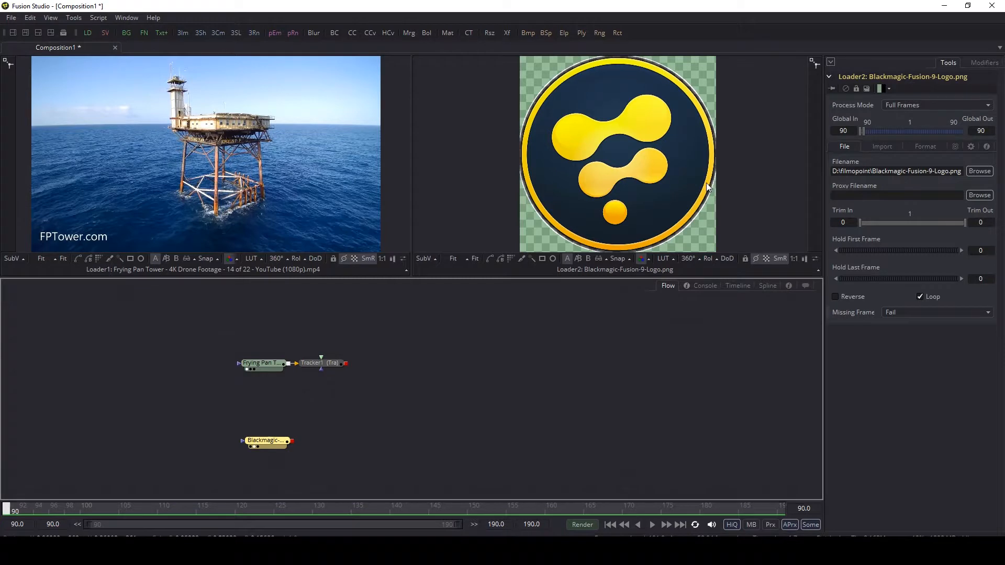
key("a")
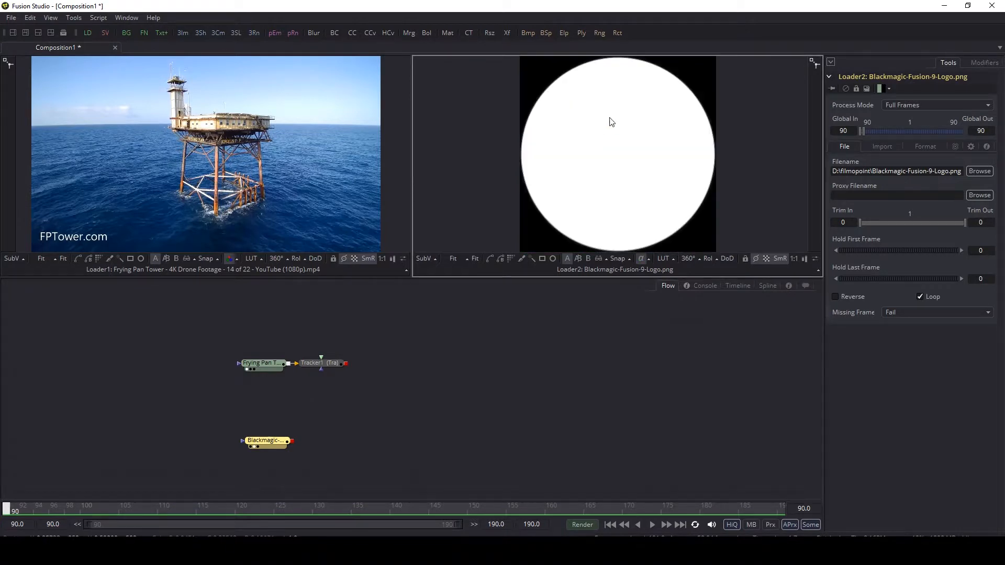
key("c")
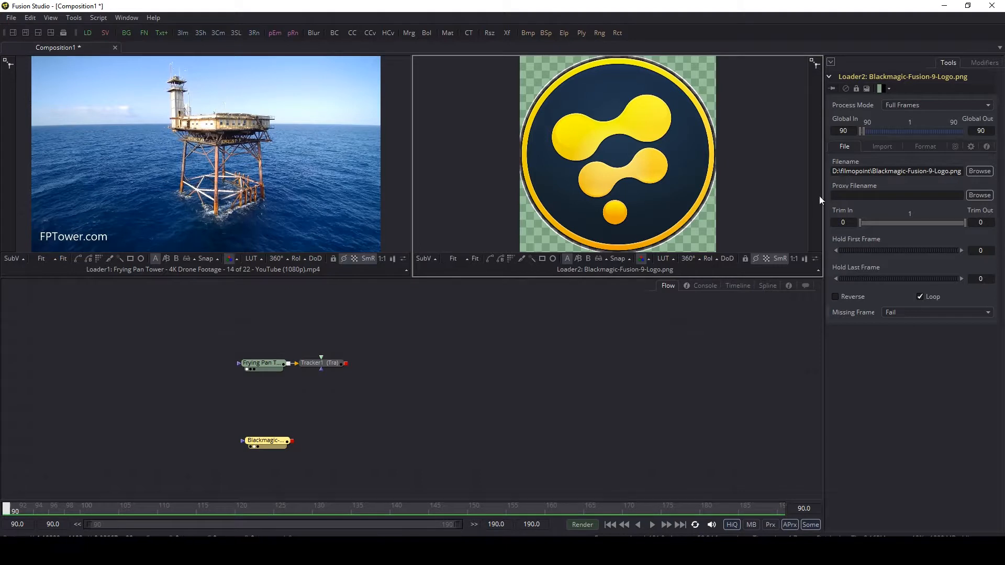
Enable Post-Multiply by Alpha in the logo Loader's import settings.
left_click(882, 146)
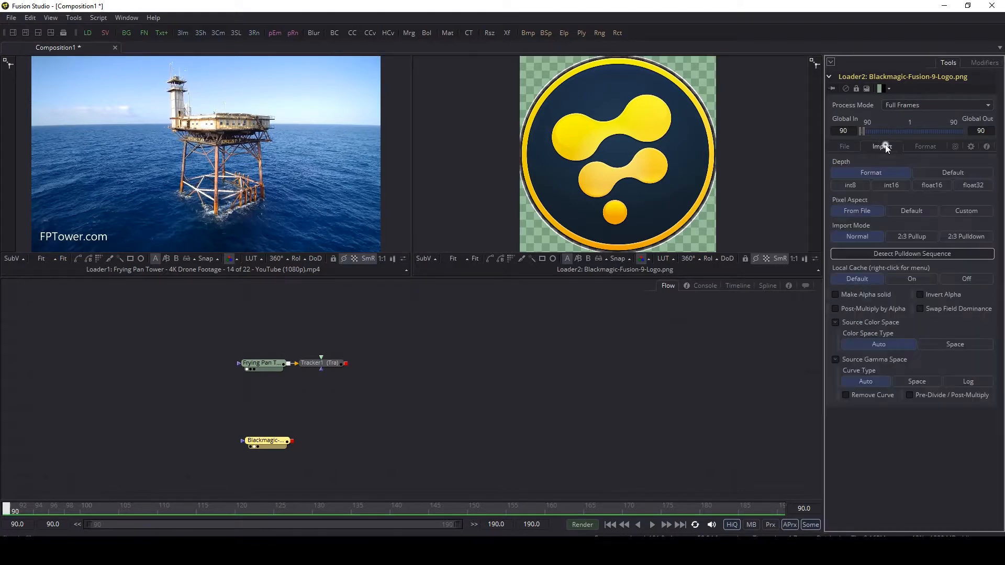
left_click(835, 309)
left_click(845, 147)
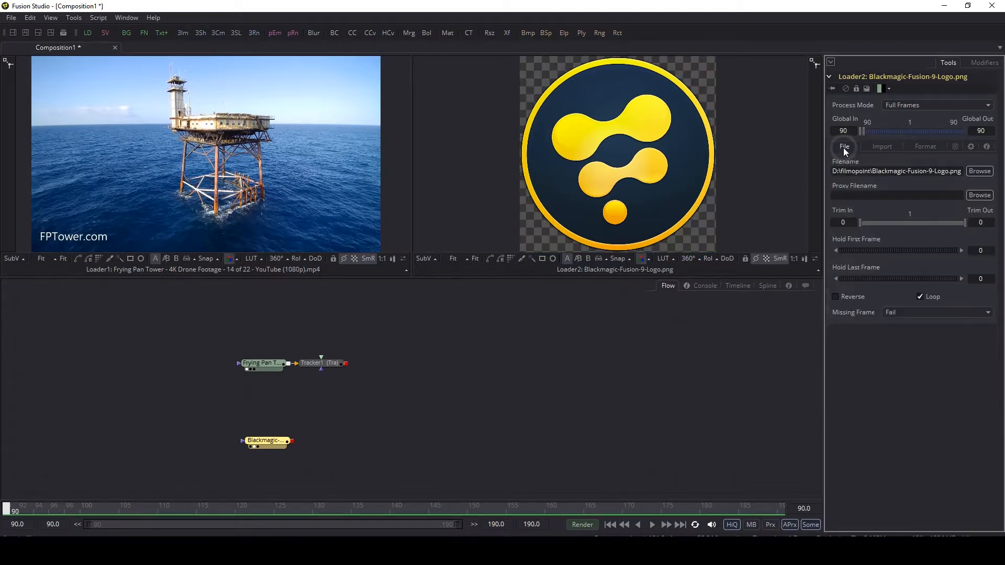
left_click(879, 148)
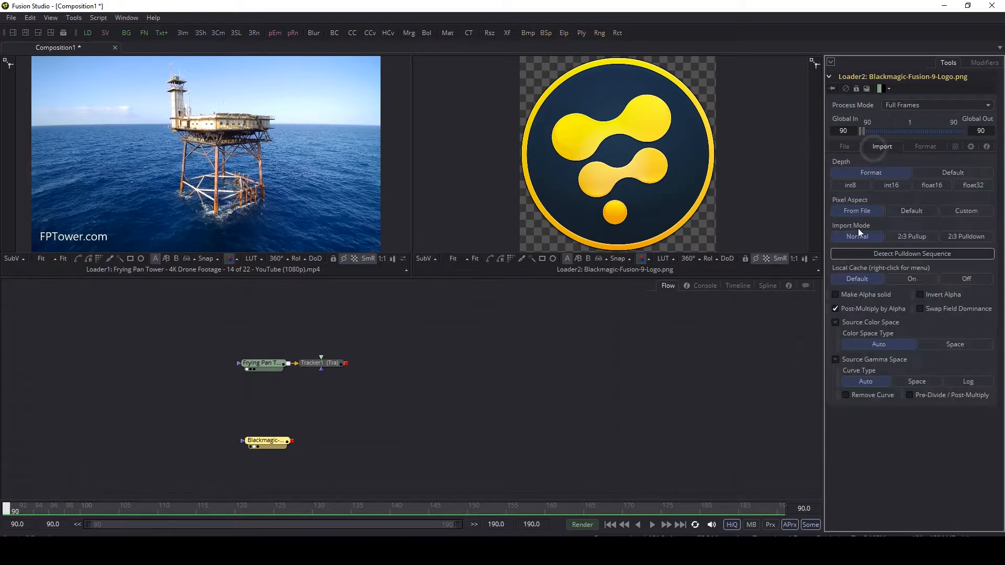
Inspect the logo's alpha channel in the second viewer and return the view to colour.
left_click(647, 133)
key("a")
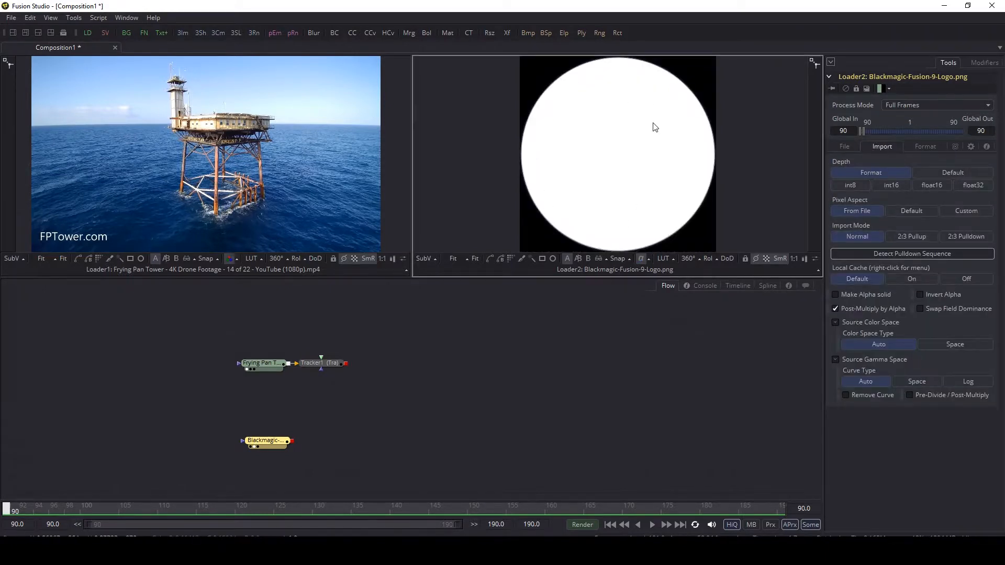
left_click(843, 147)
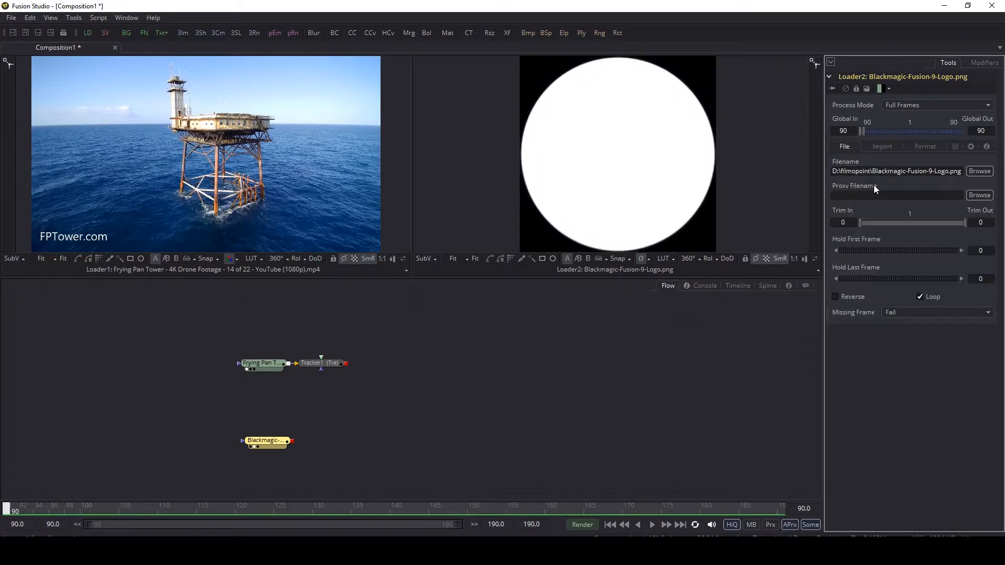
key("c")
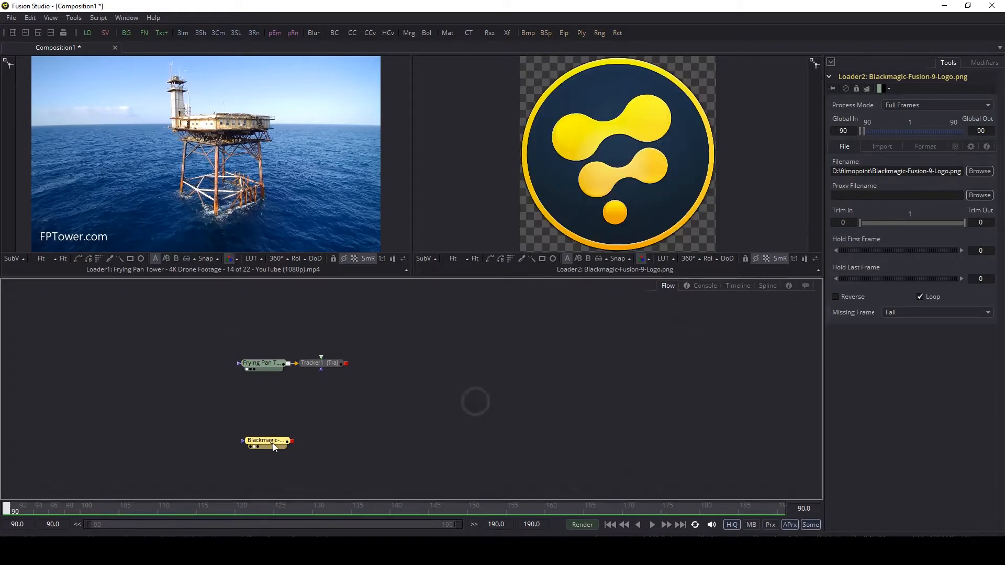
key("a")
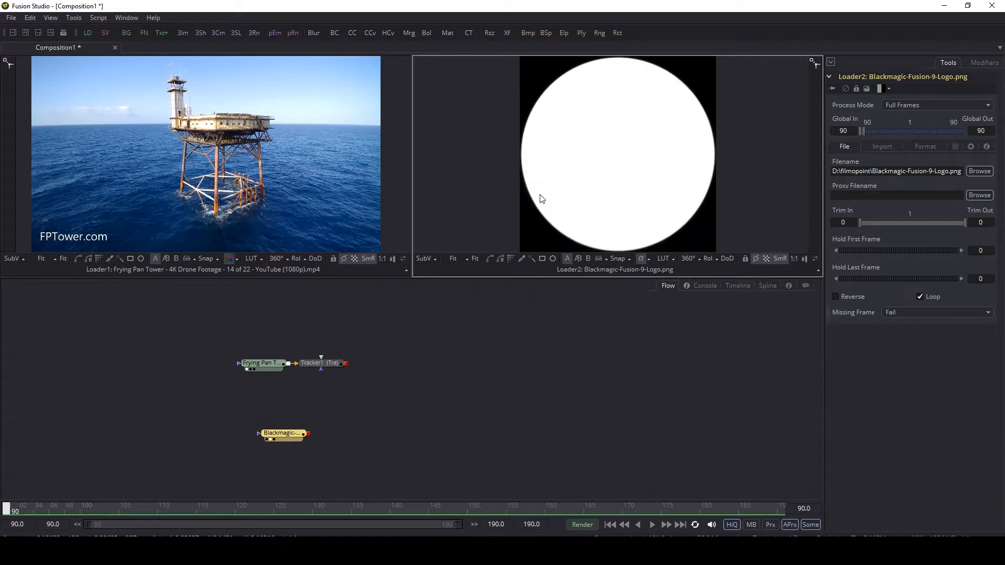
key("c")
Add a Transform node after the logo Loader and space it out in the flow.
left_click(507, 33)
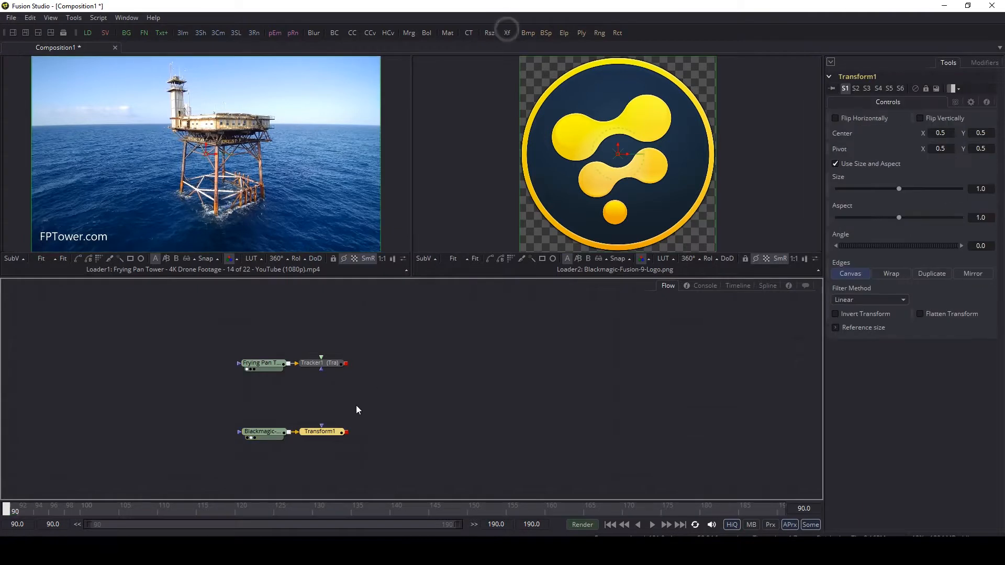
left_click_drag(326, 434, 345, 435)
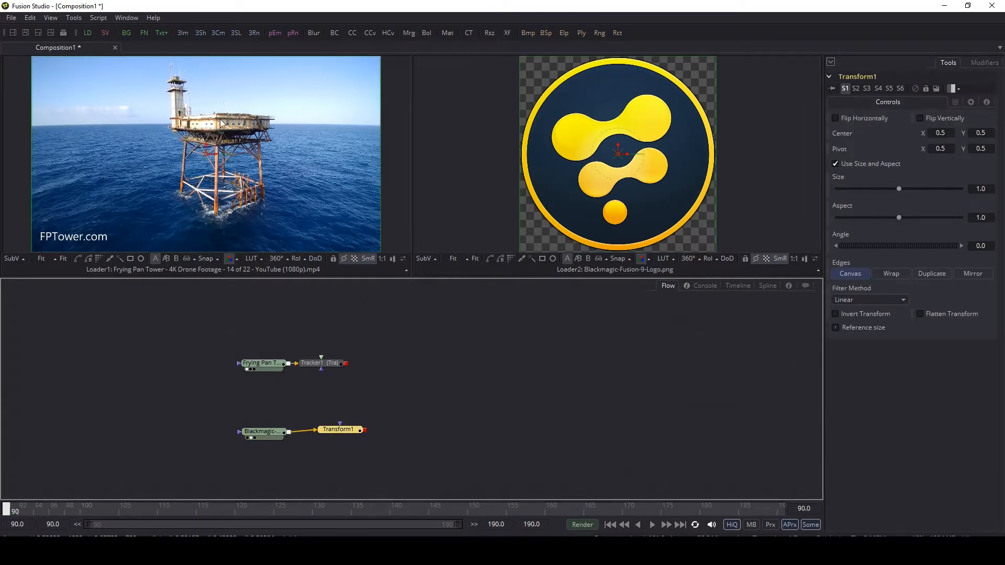
left_click_drag(341, 428, 347, 428)
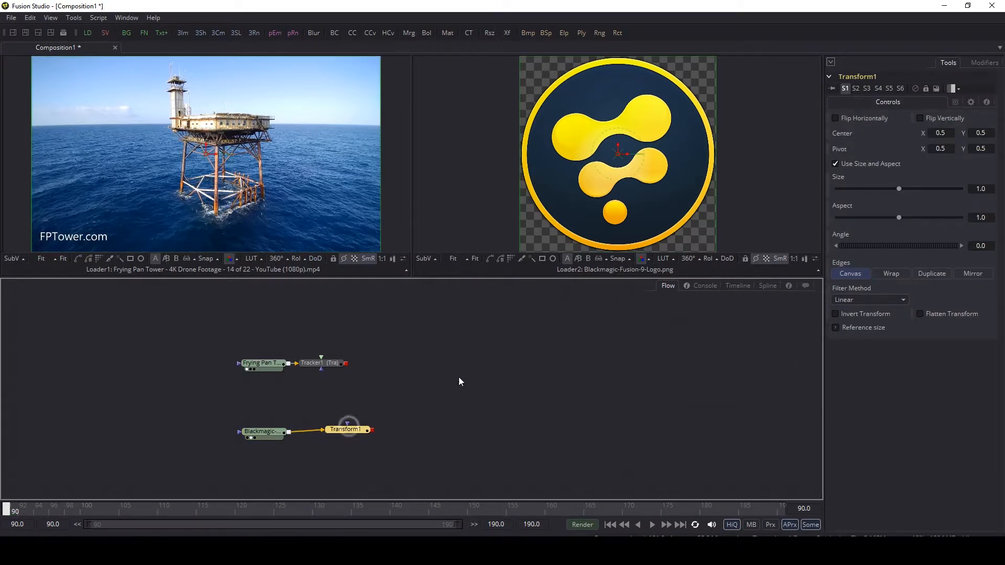
Add a Merge with Tracker1 as background and the logo's Transform as foreground, and show it in the second viewer.
left_click(458, 379)
left_click(410, 33)
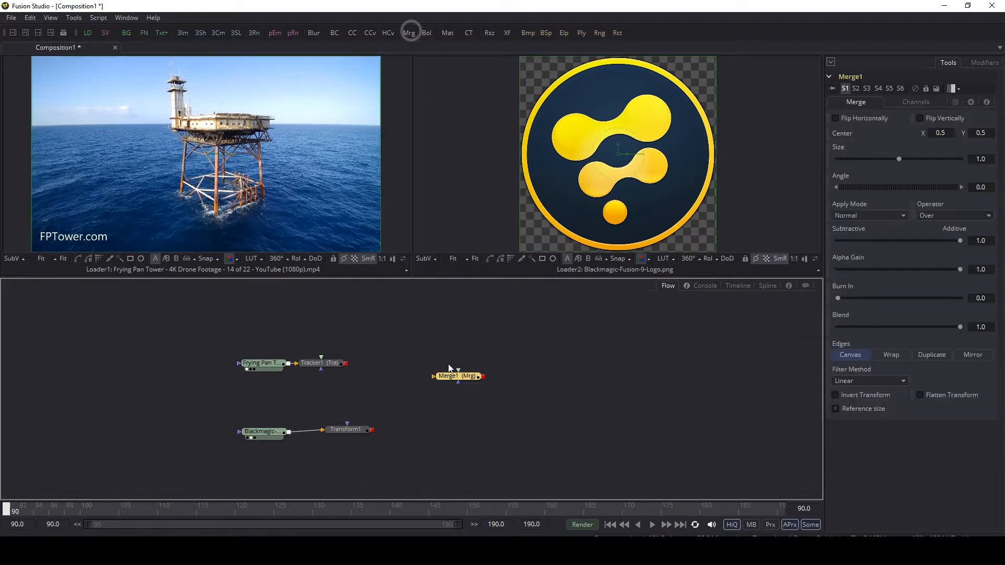
left_click_drag(443, 377, 346, 364)
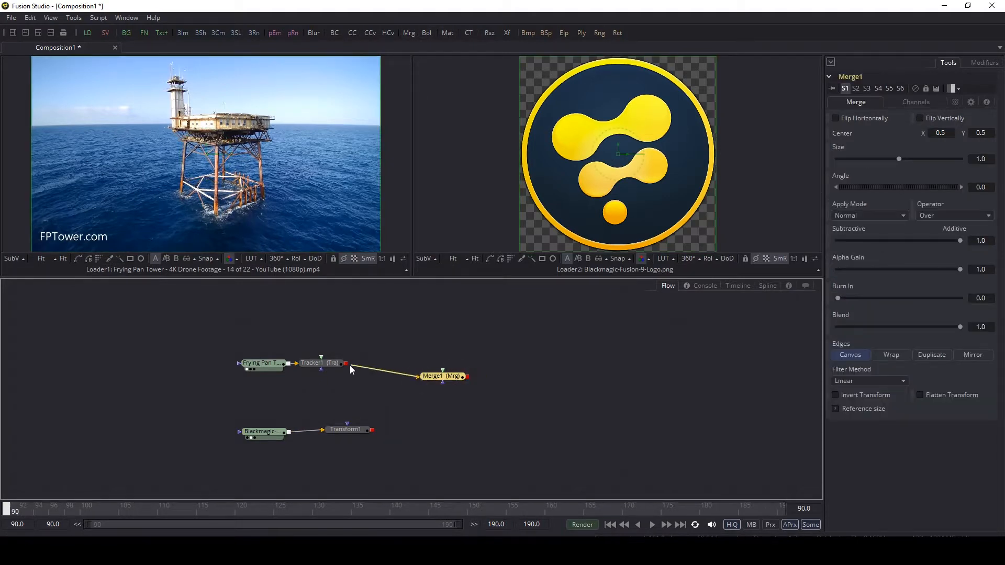
mouse_move(432, 381)
left_mouse_down()
mouse_move(371, 432)
mouse_move(430, 394)
left_mouse_up()
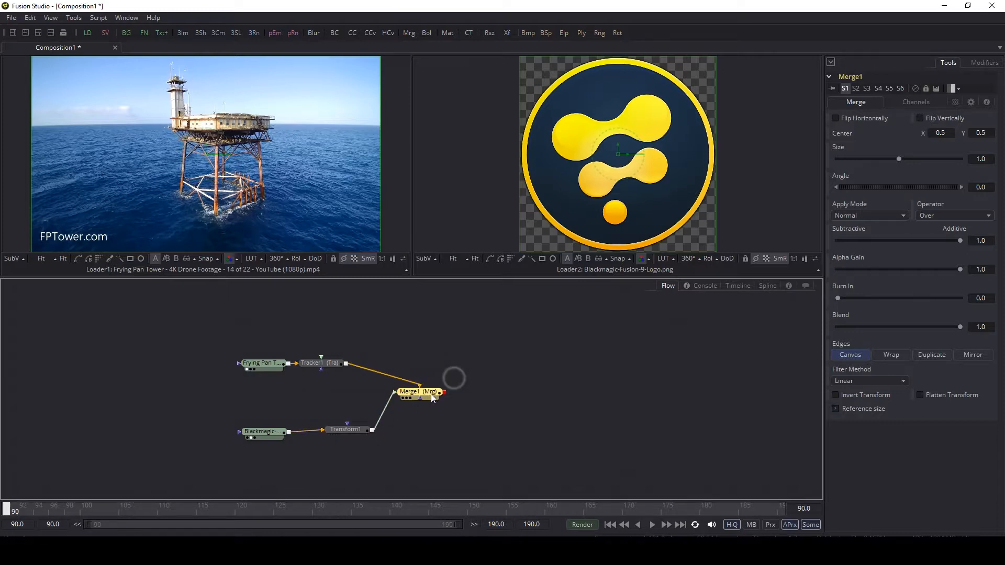
key("2")
Shrink the logo to size 0.094 in Transform1 and connect its Center to the Tracker1Tracker1Path Position.
left_click(345, 429)
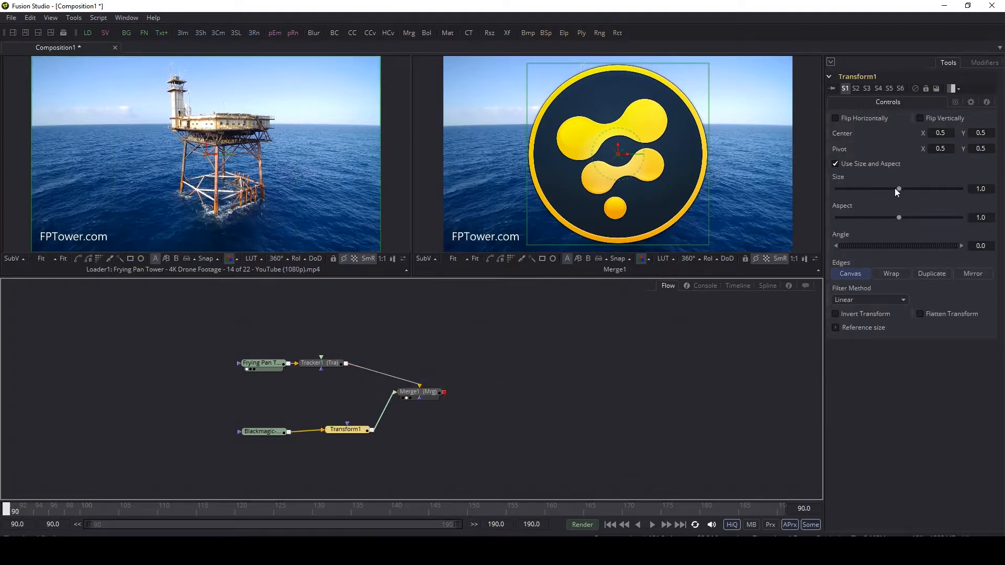
left_click_drag(899, 189, 846, 187)
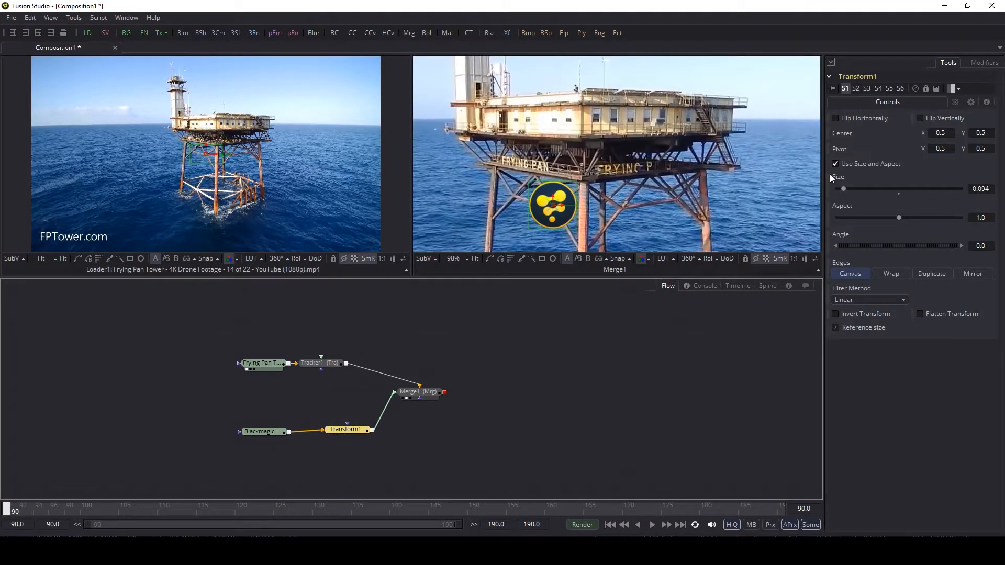
right_click(842, 134)
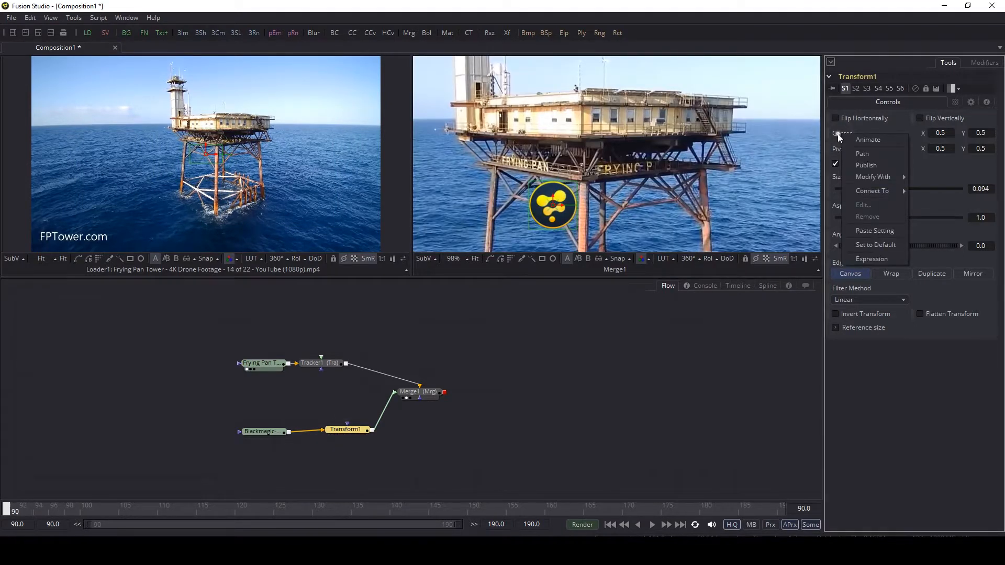
key("Escape")
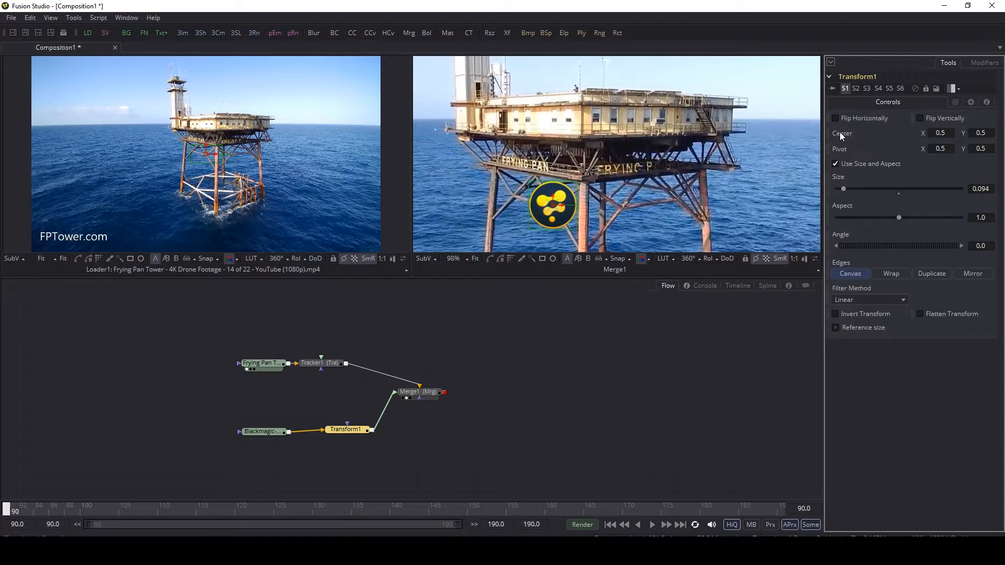
right_click(837, 133)
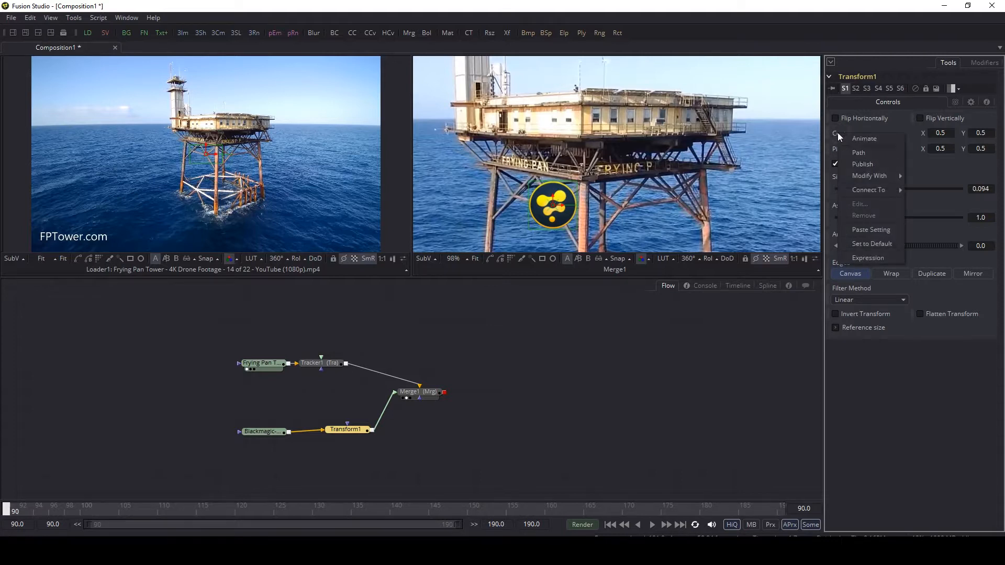
mouse_move(867, 192)
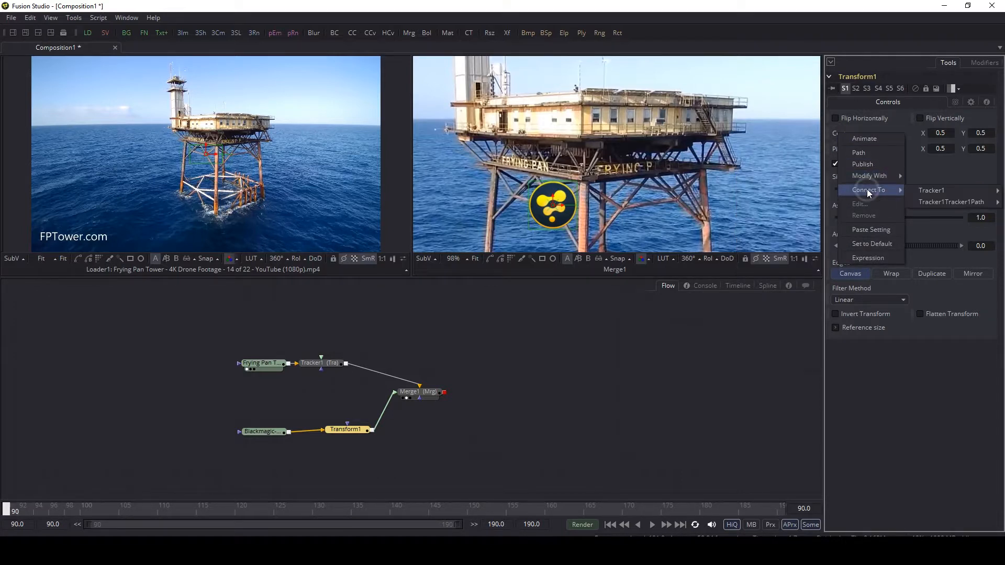
mouse_move(944, 201)
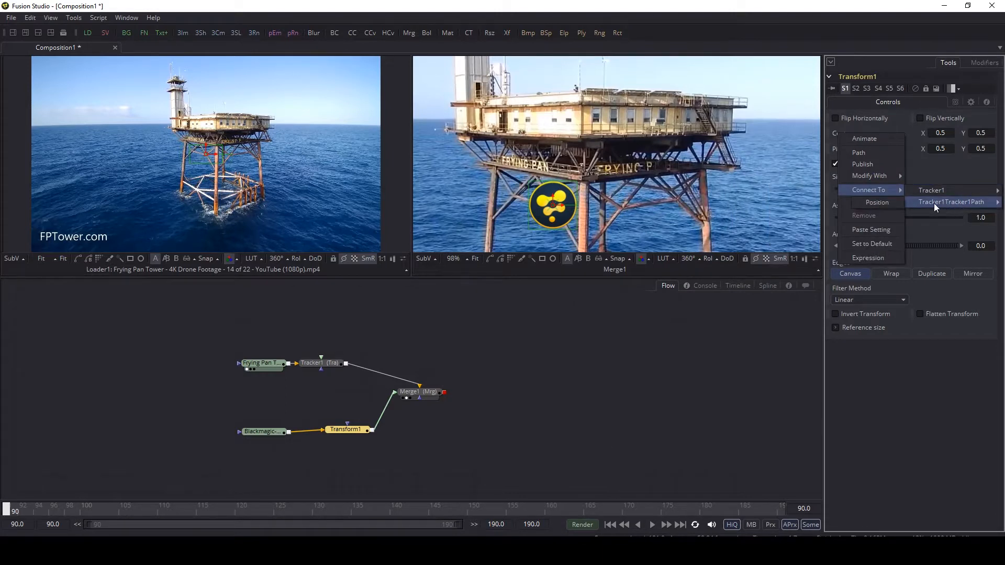
left_click(887, 201)
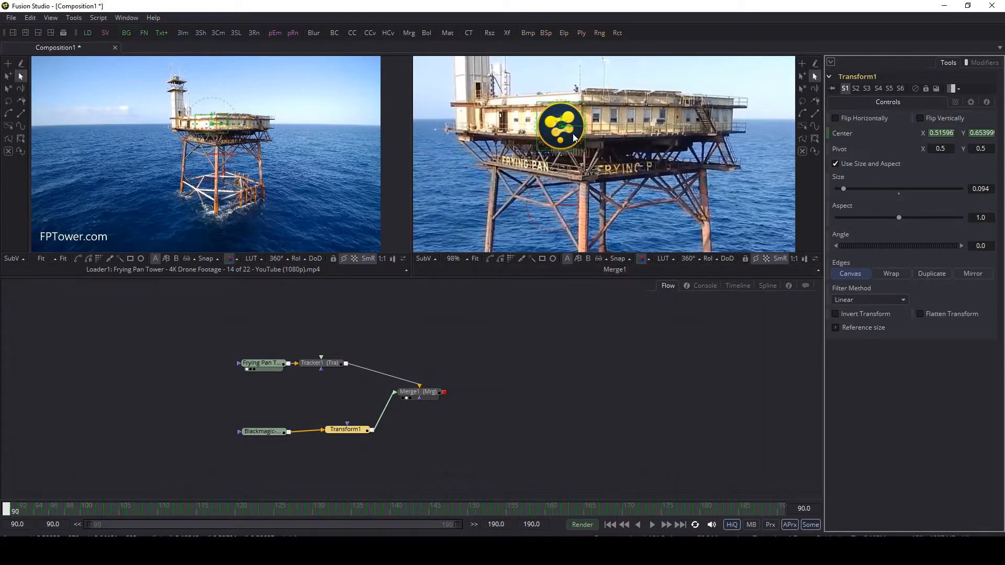
Play back the merged shot enlarged to check that the logo follows the tower, and return to frame 90.
scroll(574, 138, "up", 5)
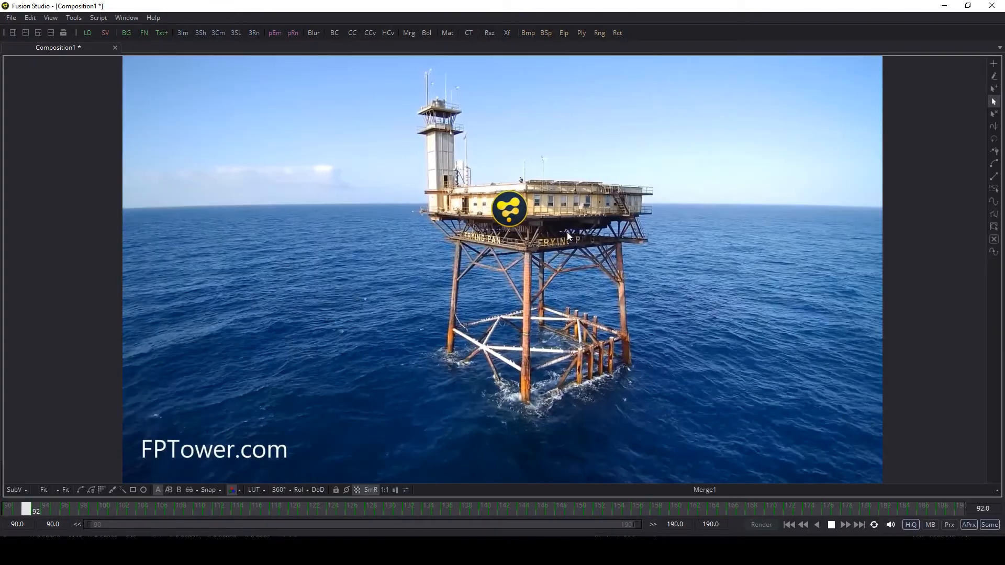
scroll(531, 225, "up", 6)
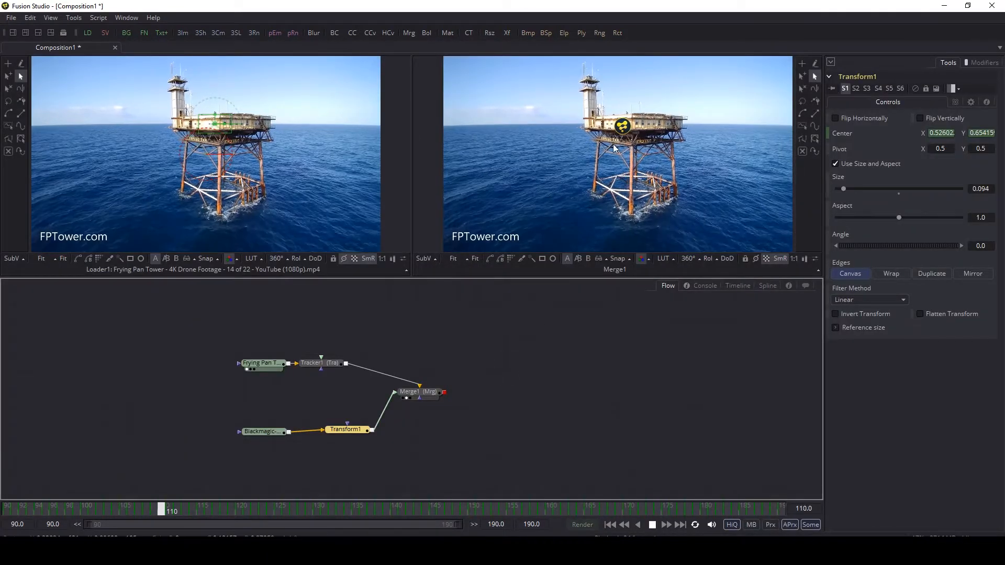
key("space")
left_click_drag(368, 511, 2, 500)
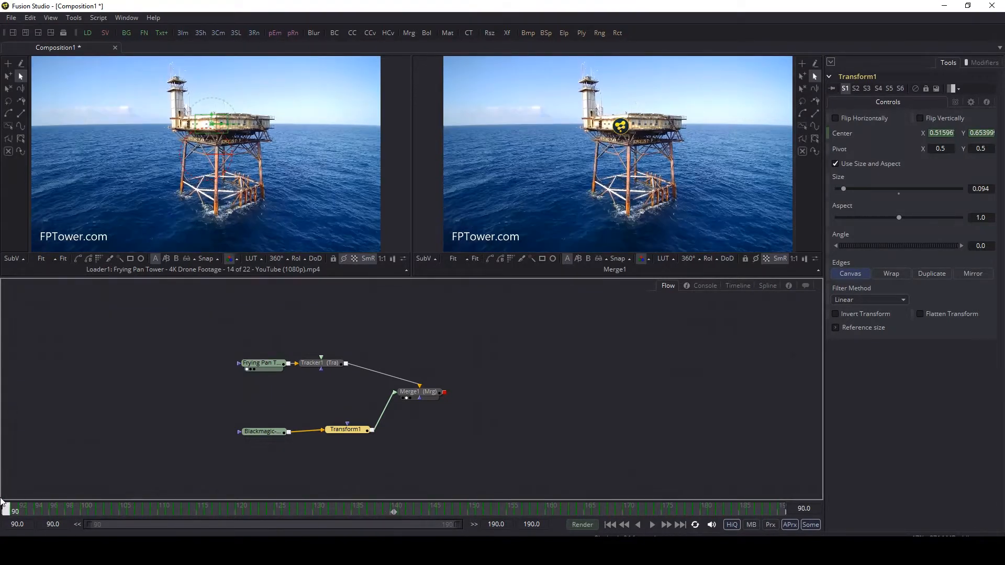
Delete the logo Loader, Transform1 and Merge1 from the flow.
left_click(508, 443)
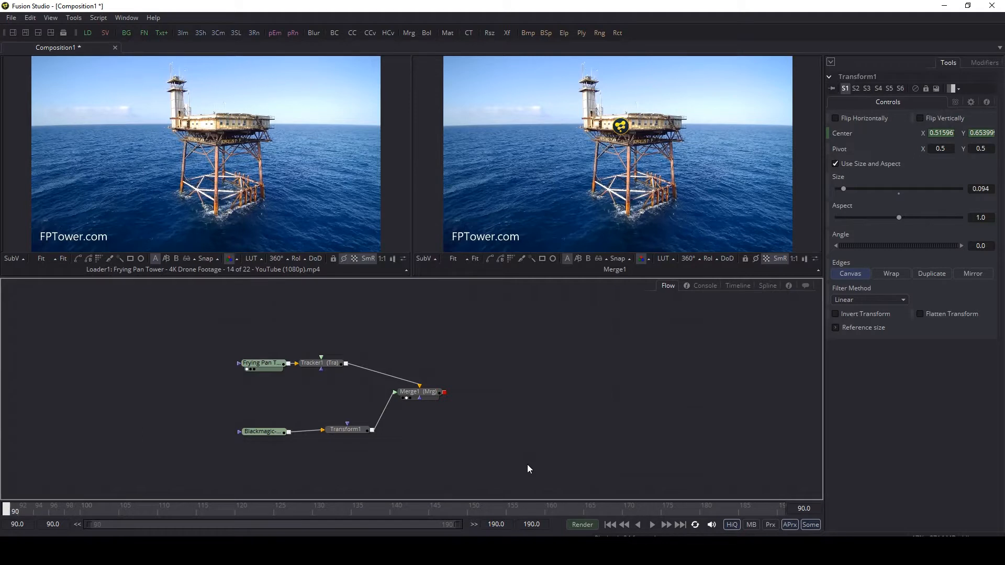
left_click_drag(525, 473, 234, 389)
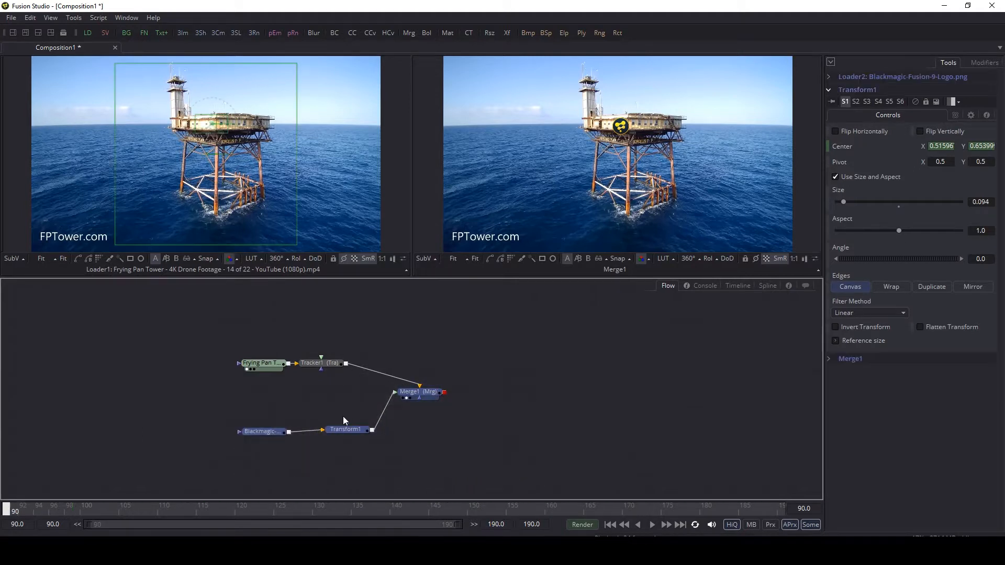
key("Delete")
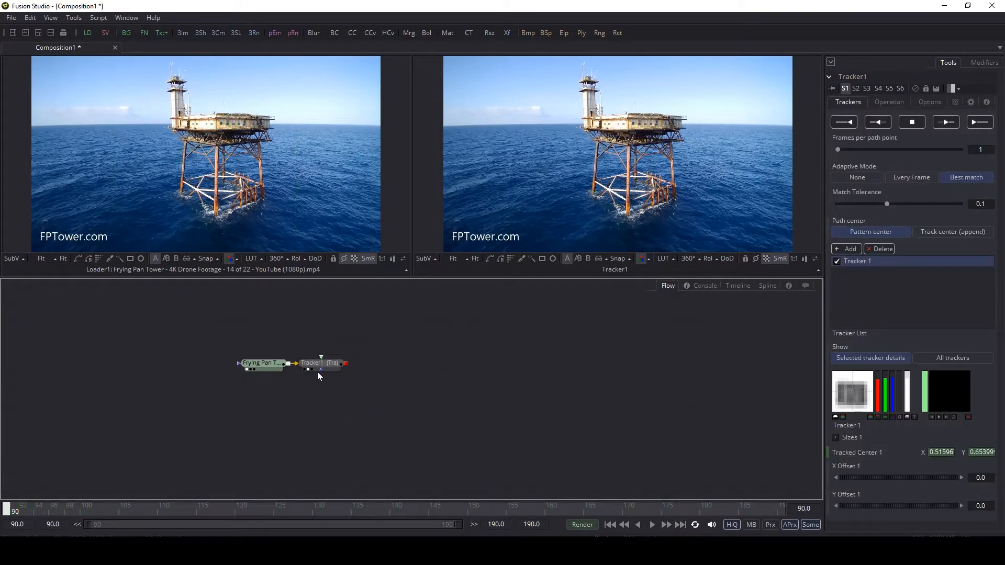
Add a Text+ node reading "Oil Production" and show it in the second viewer.
key("ctrl+space")
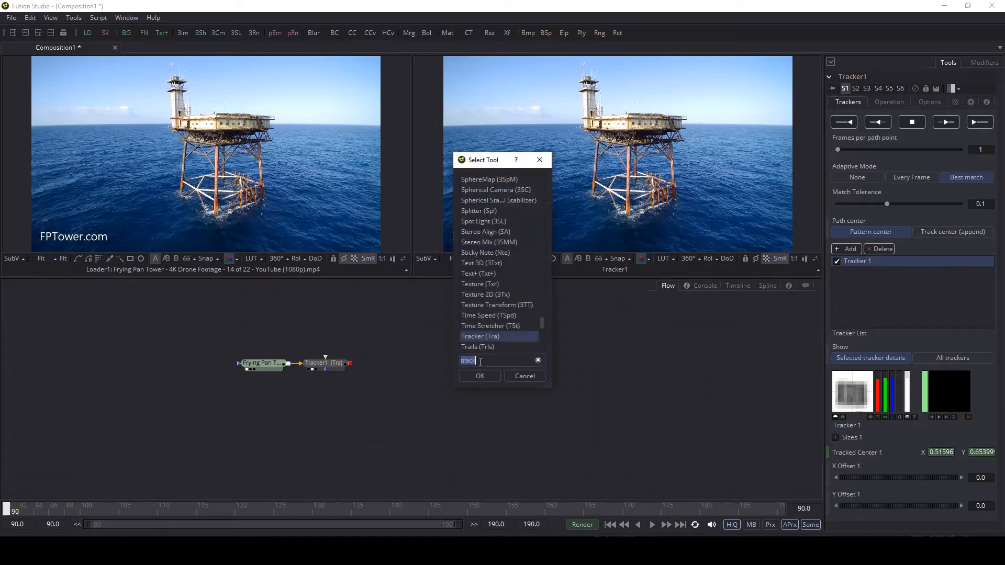
type("xt")
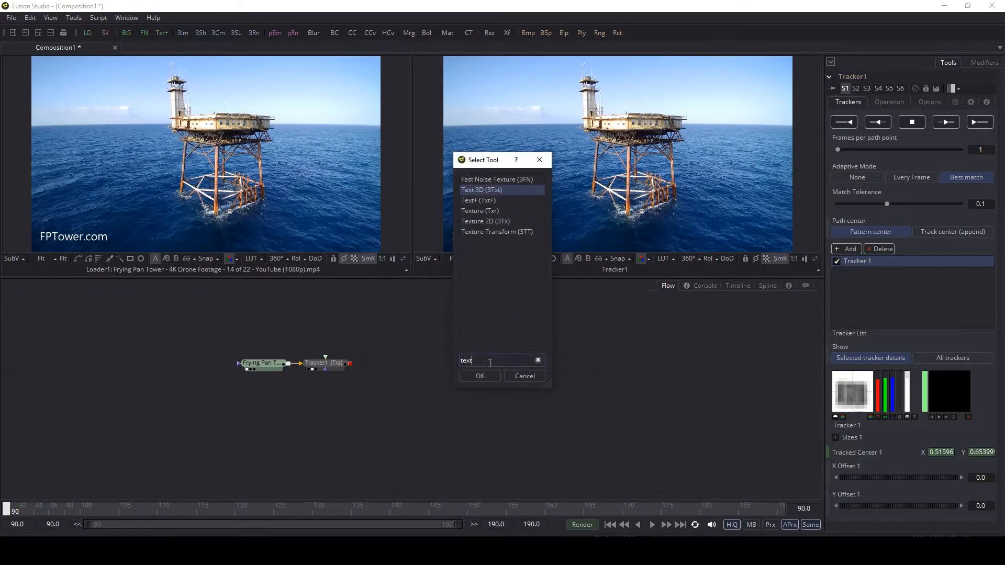
left_click(491, 200)
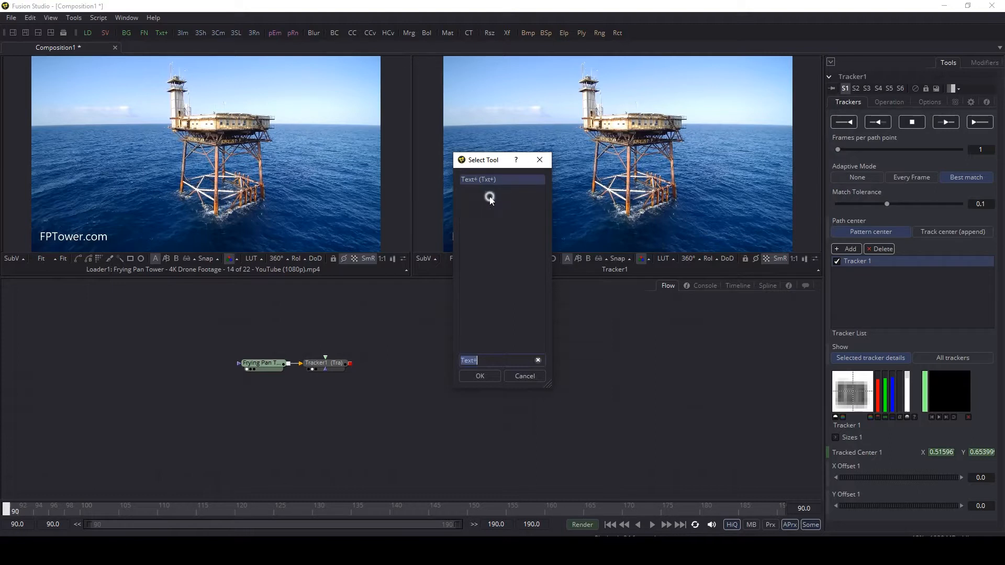
left_click(480, 377)
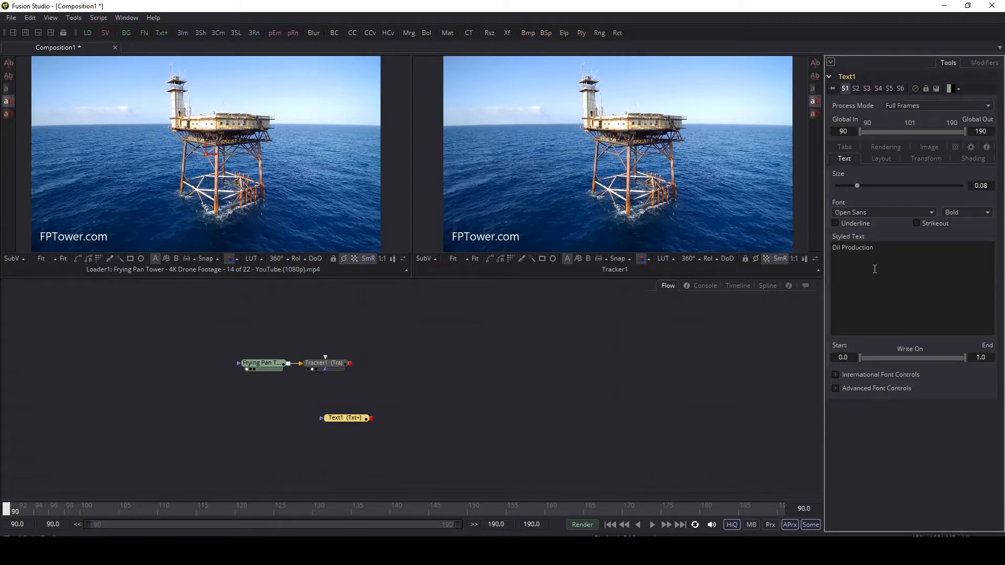
left_click(889, 258)
left_click_drag(888, 245, 831, 247)
left_click(701, 343)
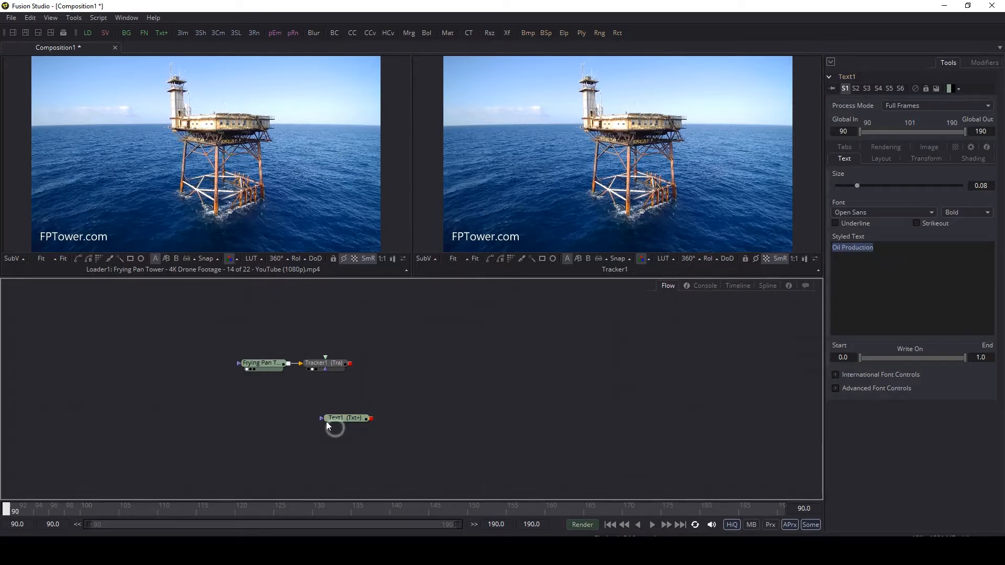
left_click_drag(338, 419, 625, 179)
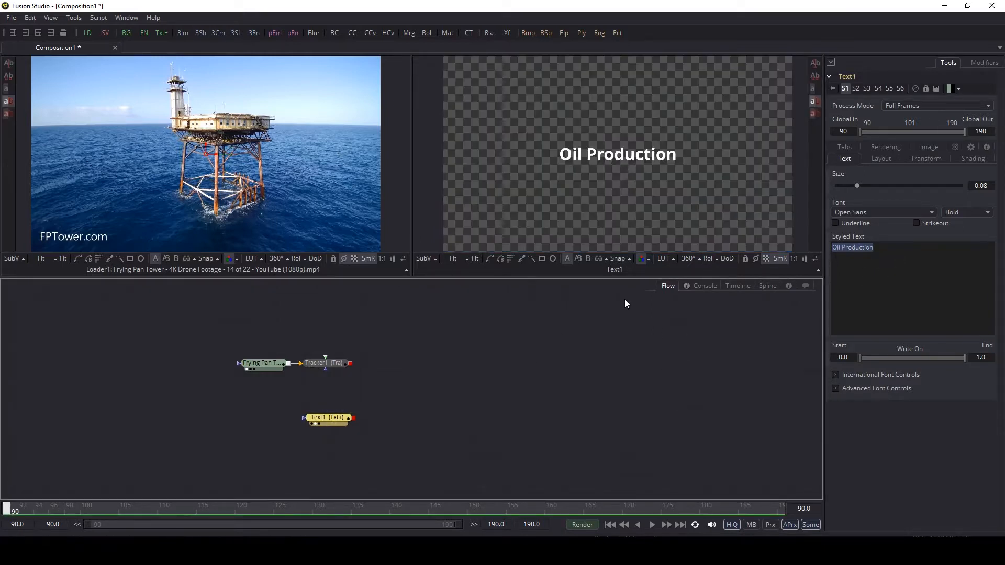
Move the Tracker1 node directly beneath the drone footage Loader in the flow.
left_click(270, 364)
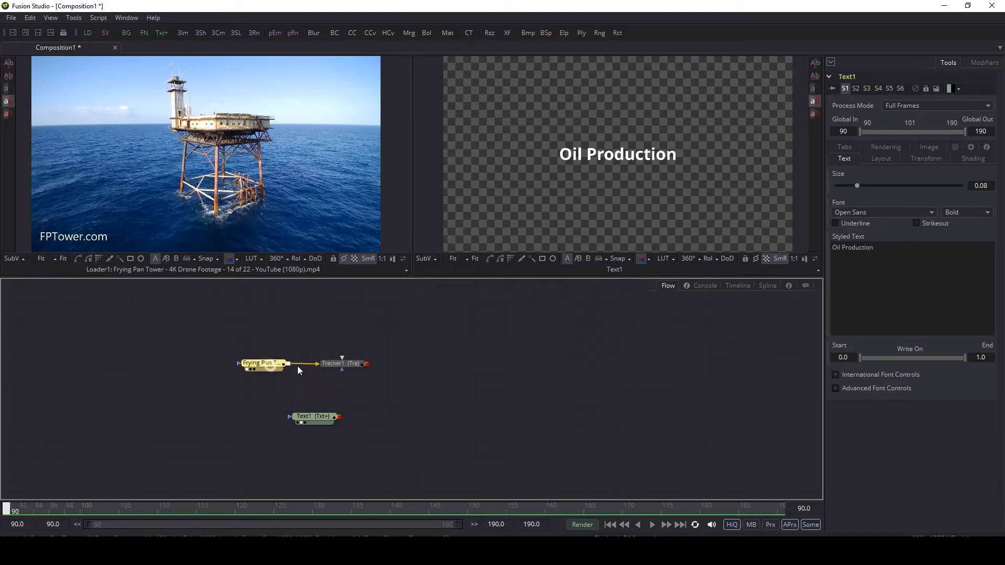
left_click_drag(334, 364, 269, 393)
left_click(397, 353)
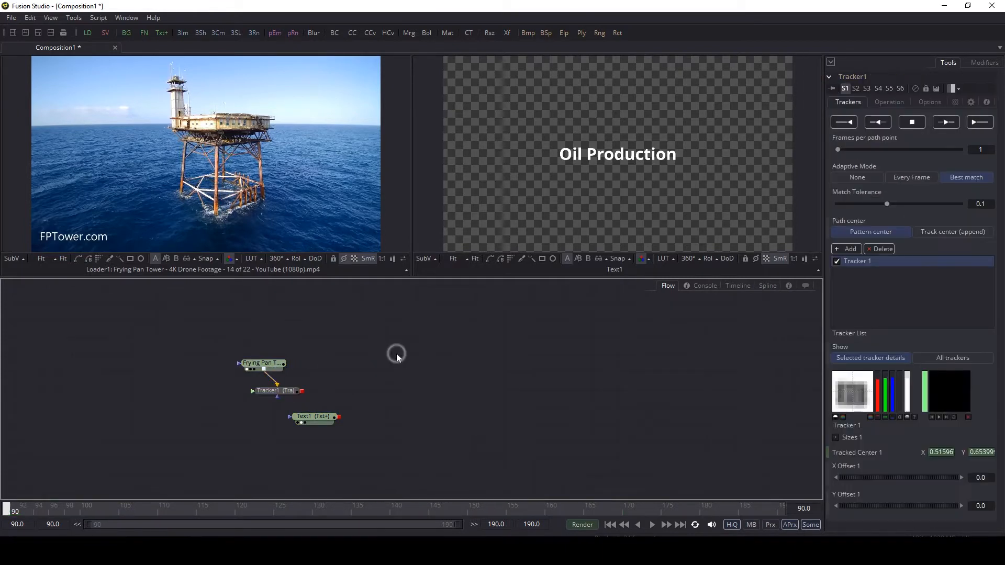
Add a BrightnessContrast node fed by the drone footage, show it in the first viewer and lower its gain to darken the footage.
left_click(334, 33)
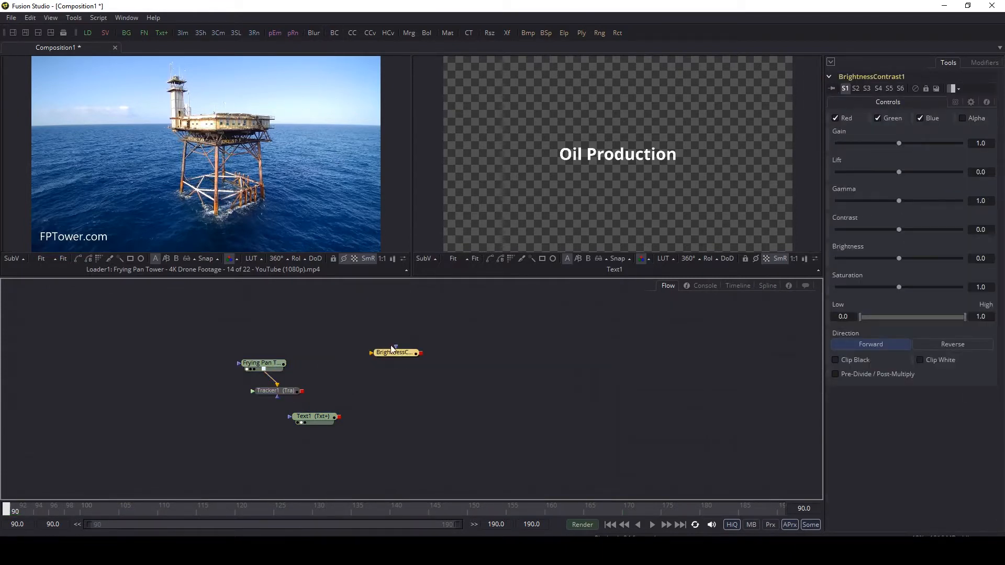
left_click_drag(396, 352, 359, 356)
left_click(267, 369)
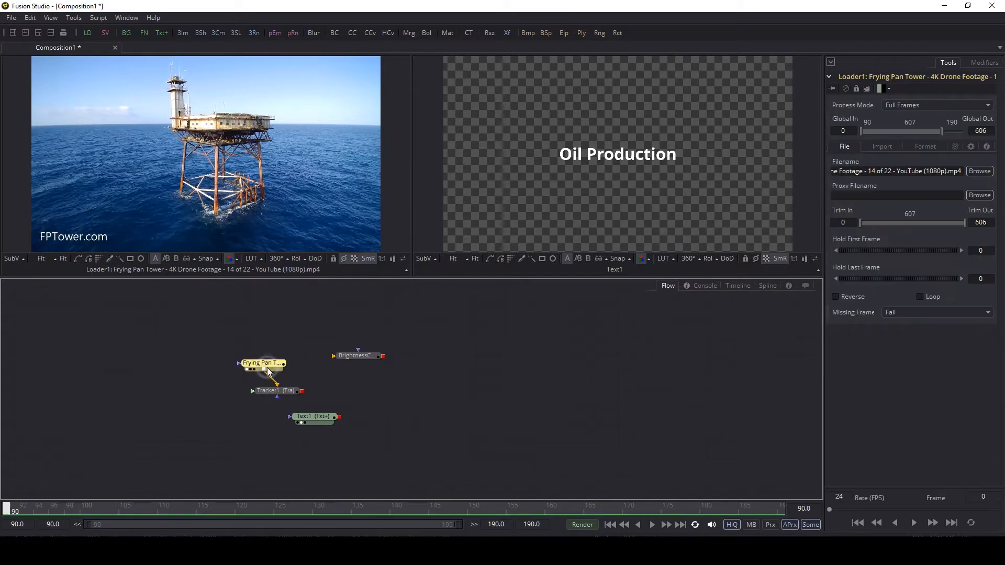
left_click_drag(293, 365, 295, 184)
left_click_drag(899, 143, 872, 143)
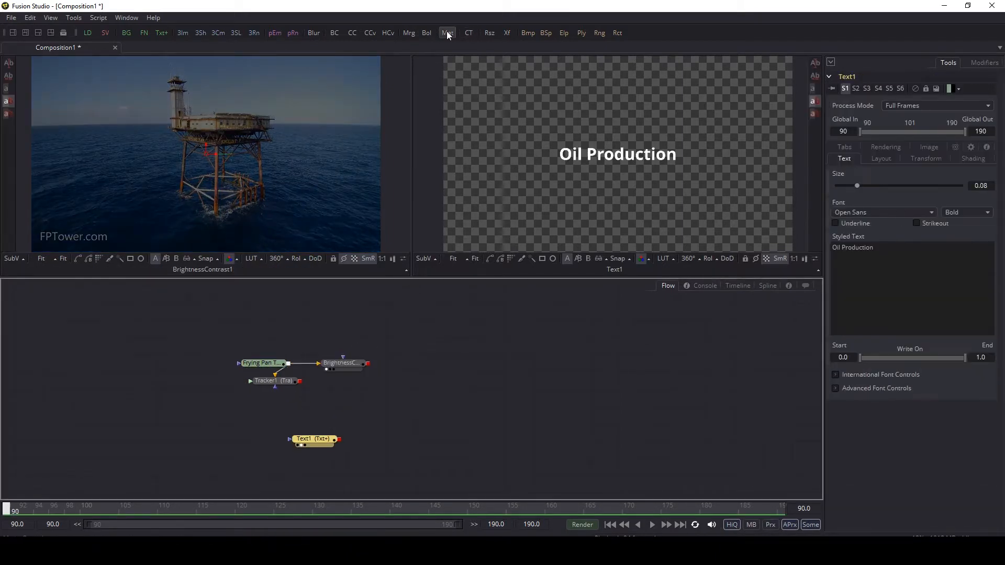
Add a Merge node combining the darkened footage as background with the Text1 foreground, and show it in the second viewer.
left_click(413, 34)
left_click_drag(356, 441, 389, 413)
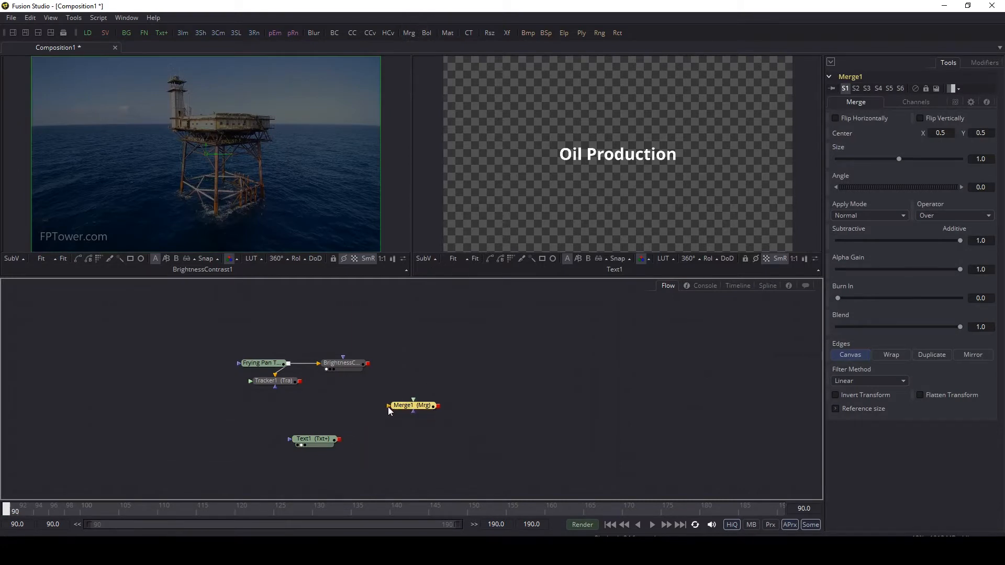
left_click_drag(368, 364, 628, 165)
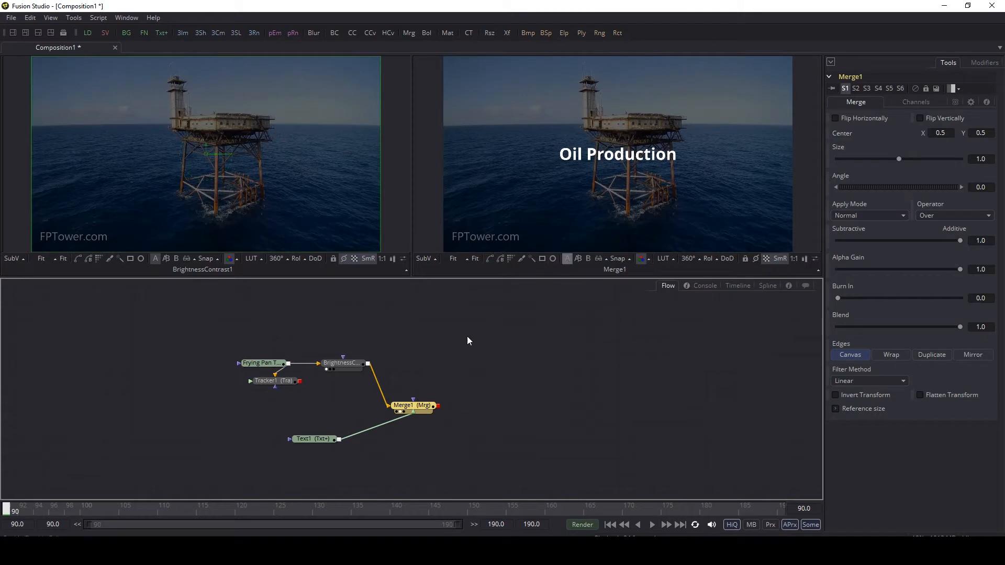
Play the merged composite to check the text against the moving footage, and return to frame 90.
key("space")
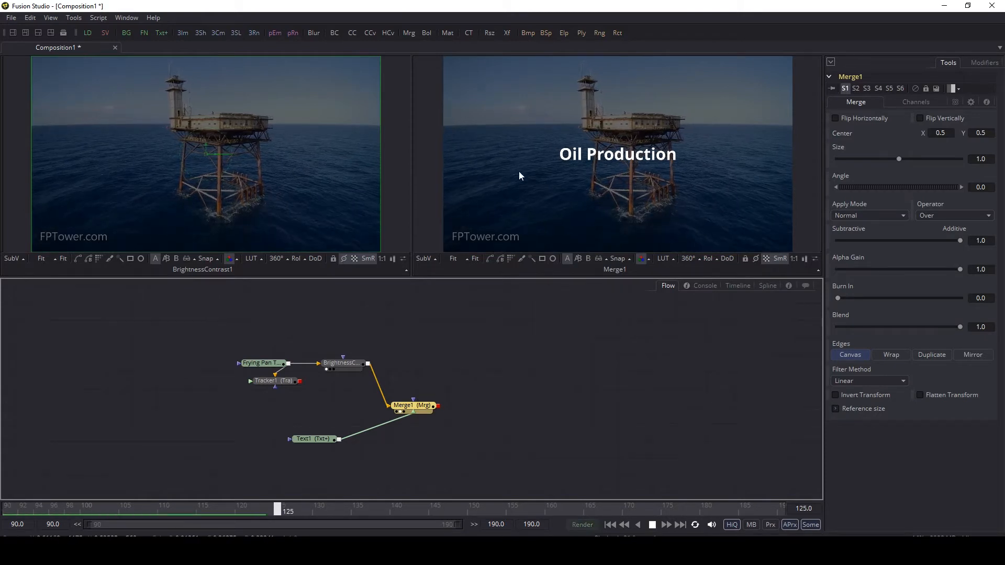
key("space")
left_click_drag(337, 508, 6, 507)
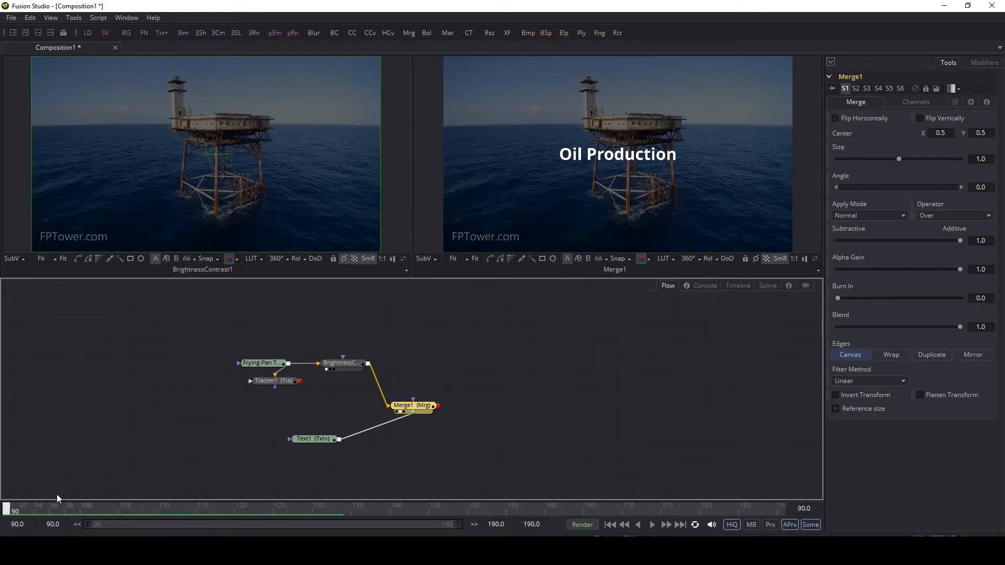
Connect the Text1 layout center to the Position of Tracker1's Tracker1Path.
left_click(323, 442)
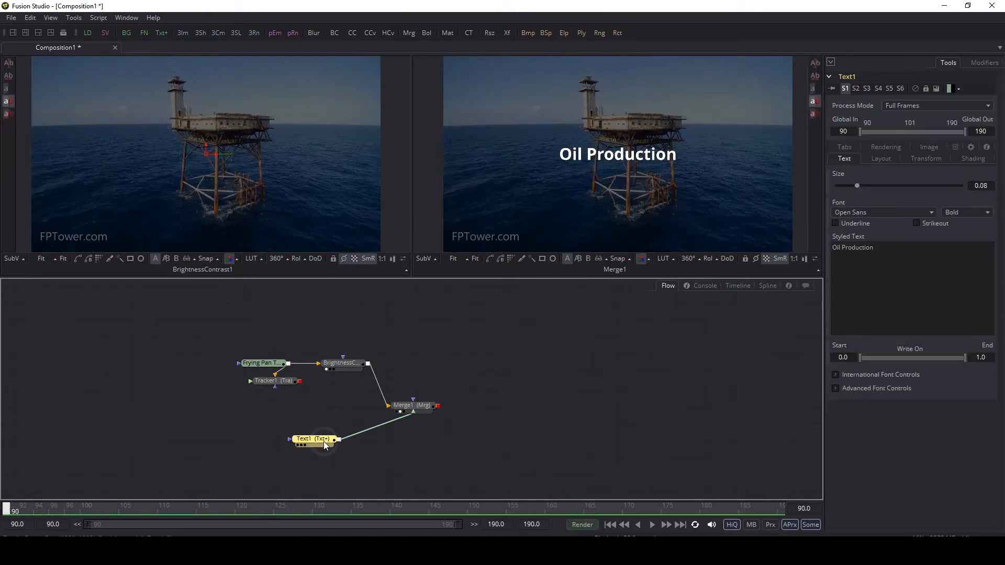
left_click(880, 160)
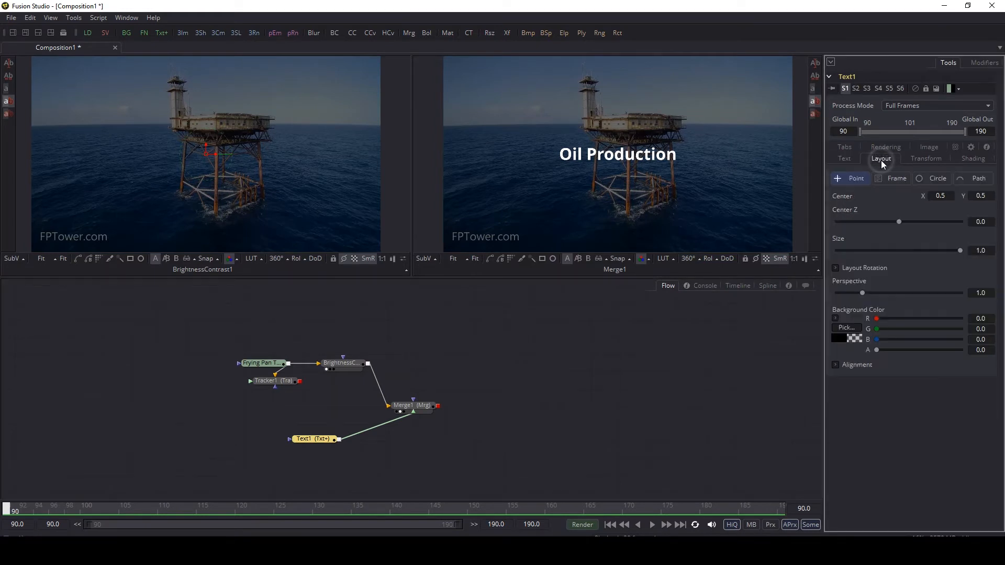
right_click(840, 200)
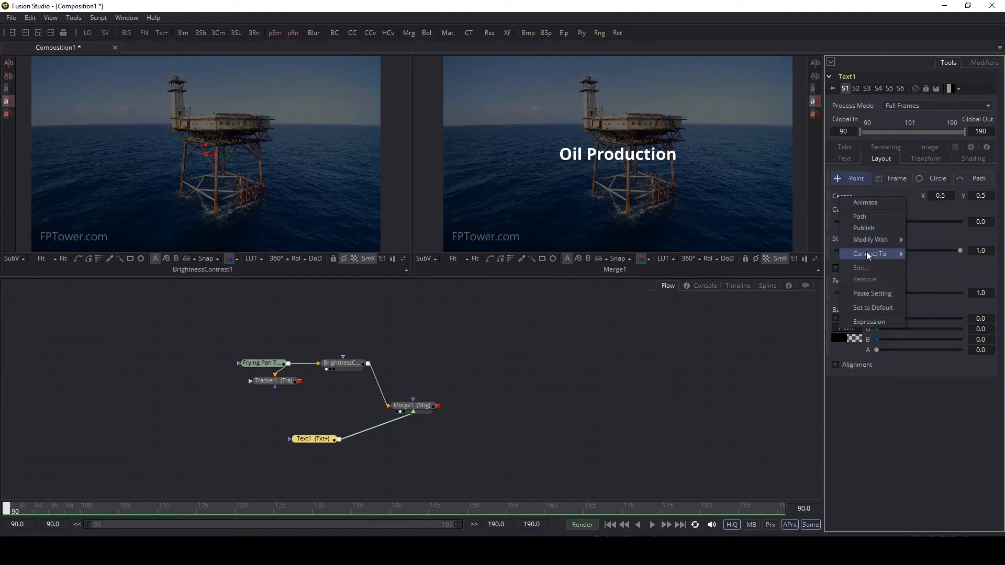
mouse_move(867, 253)
mouse_move(945, 255)
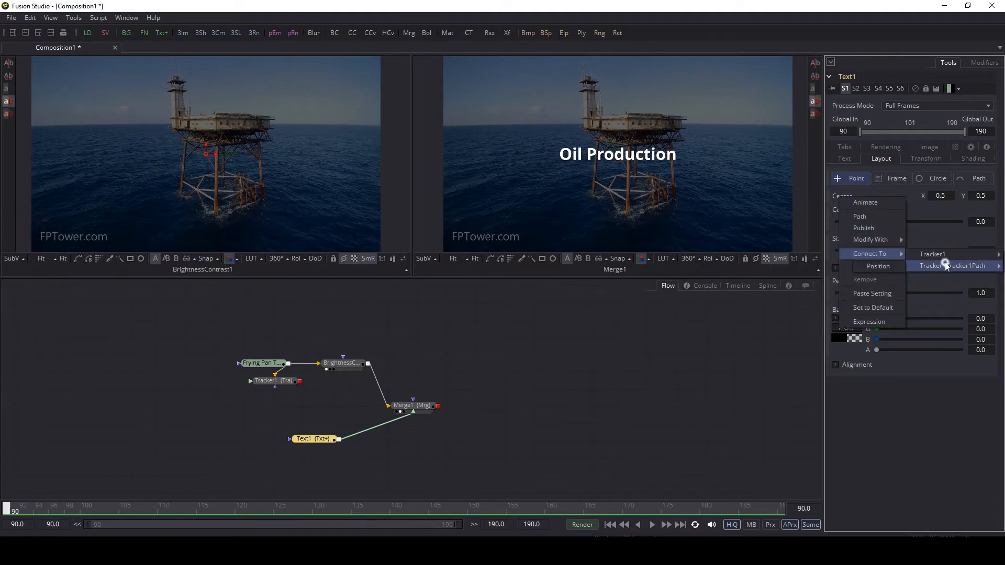
left_click(880, 265)
Enlarge the Merge1 viewer to fill the workspace and play the composite to check the tracked text.
left_click(576, 141)
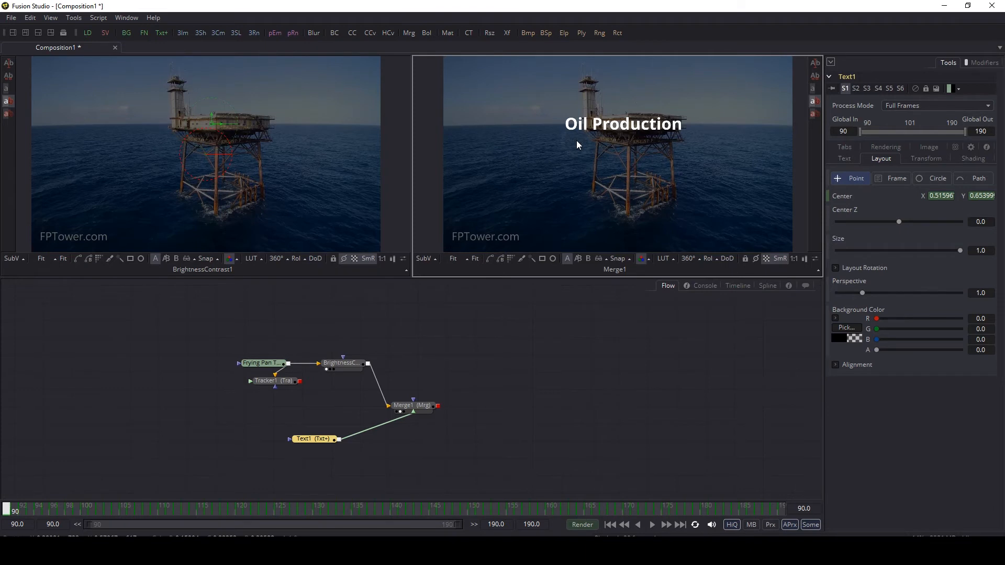
key("F4")
key("space")
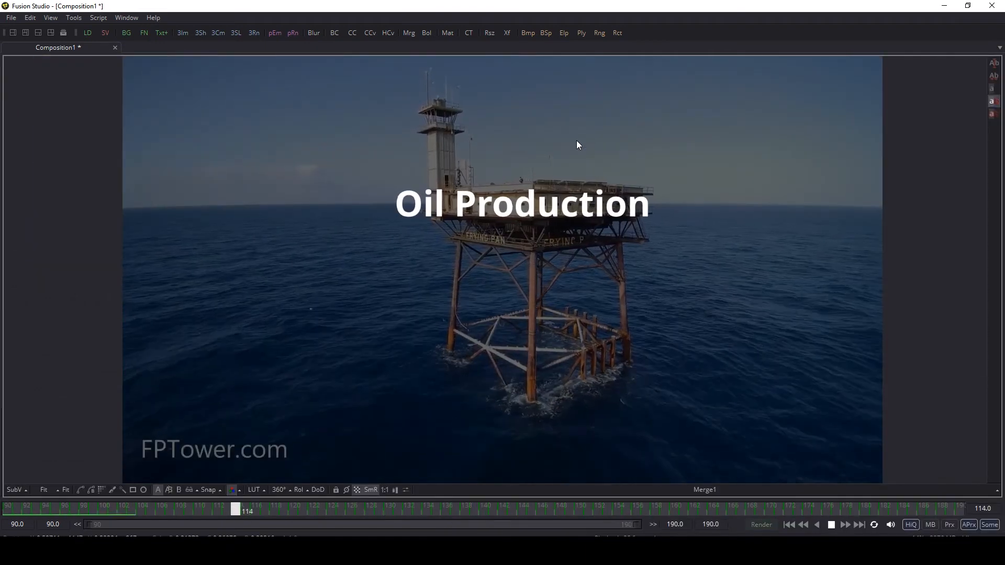